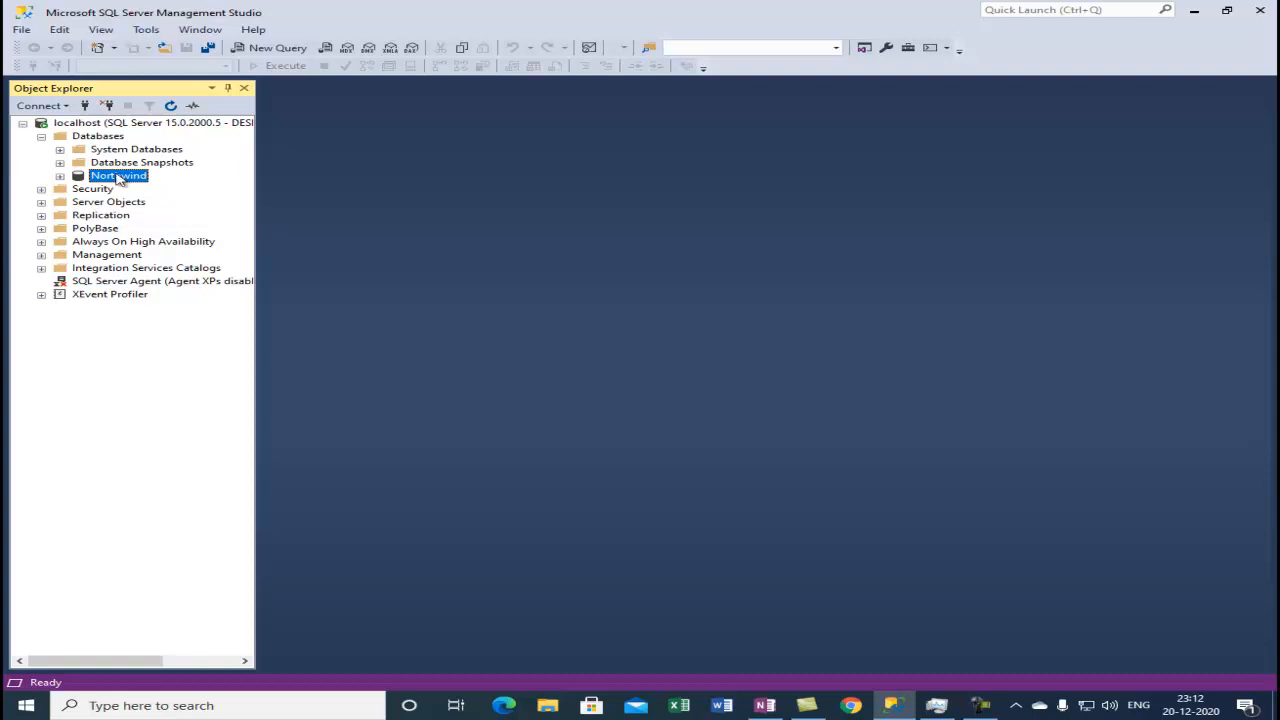
Open the Northwind database's properties, maximise the dialog and go to the Options page.
{"action": "right_click", "coordinate": [117, 178]}
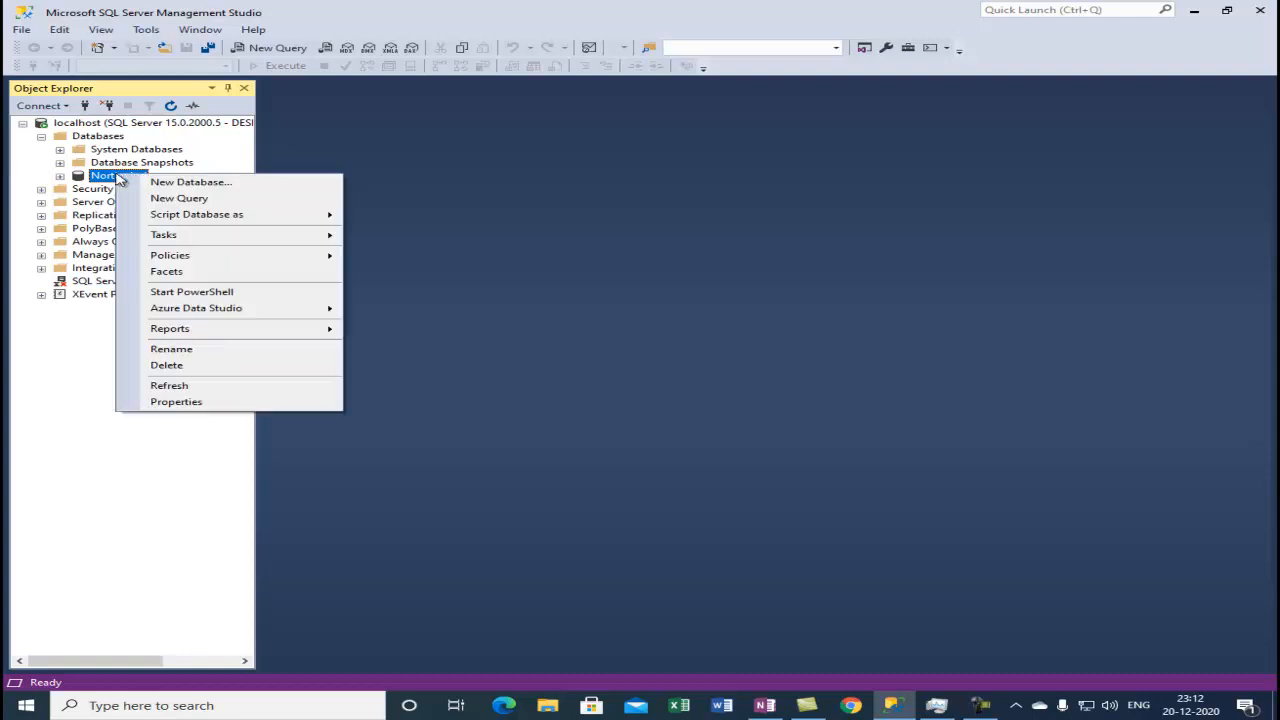
{"action": "left_click", "coordinate": [188, 403]}
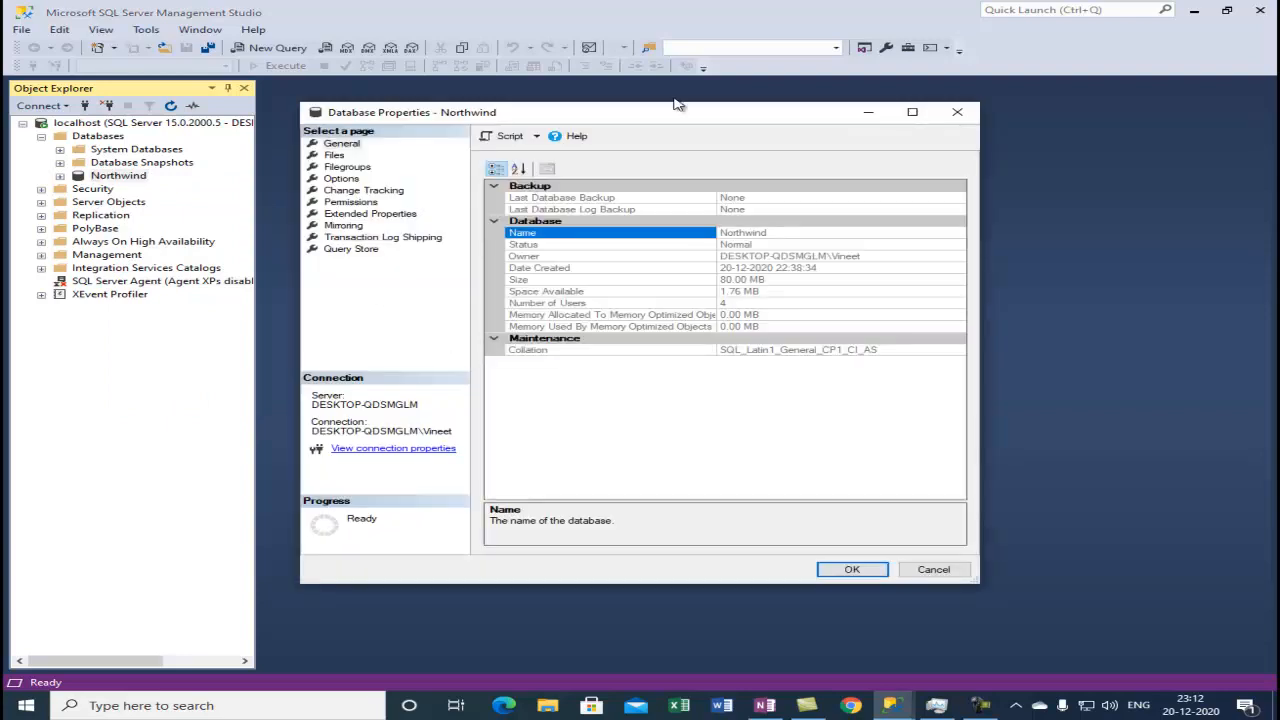
{"action": "left_click", "coordinate": [912, 111]}
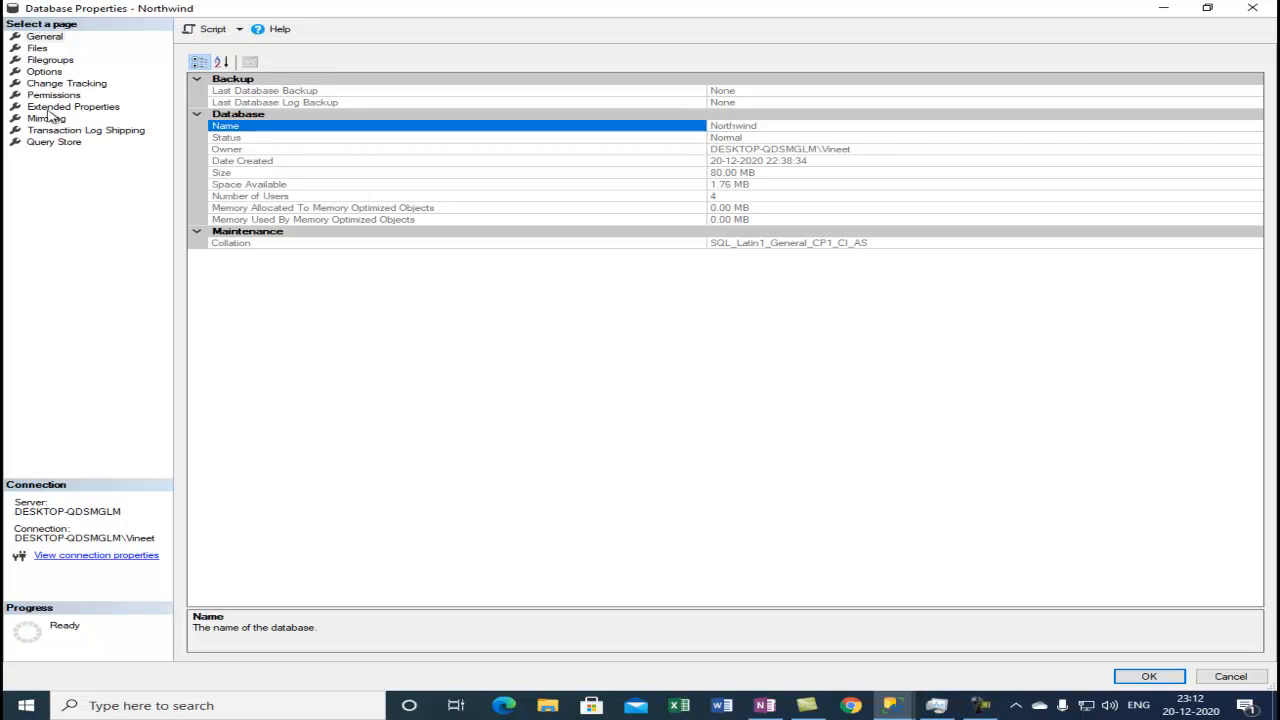
{"action": "left_click", "coordinate": [47, 76]}
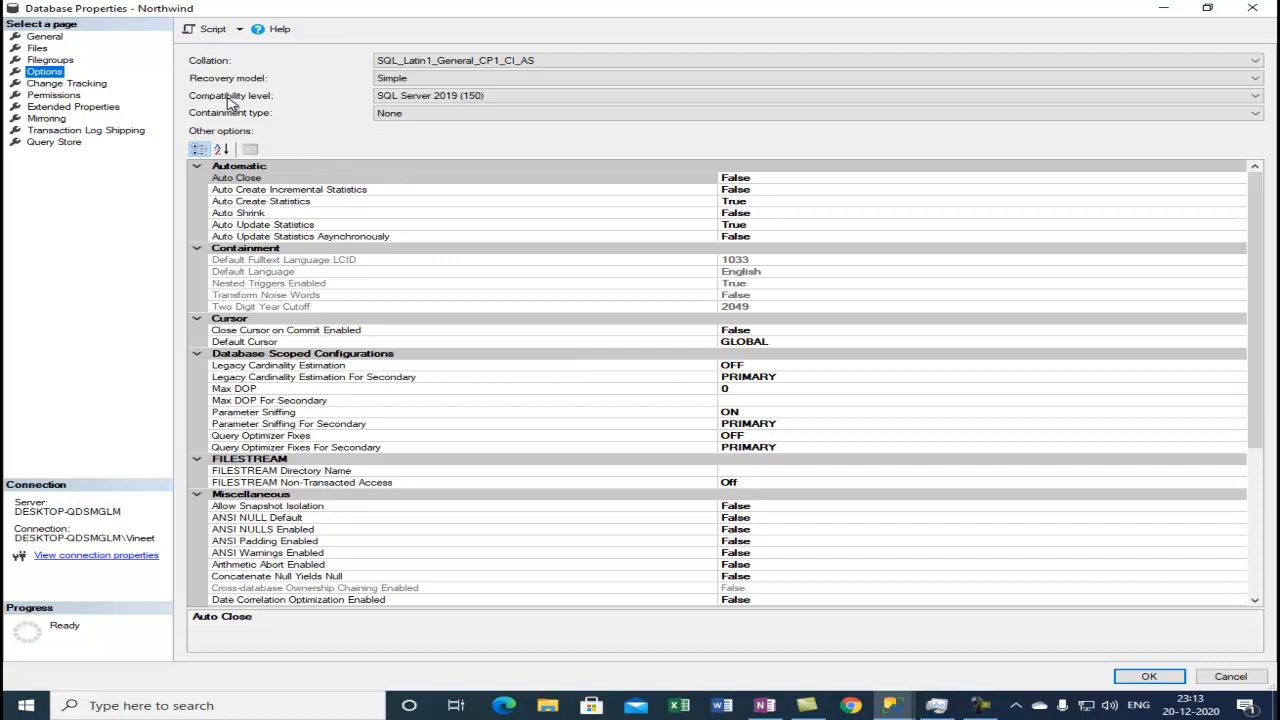
Set the Northwind compatibility level to SQL Server 2017 (140) and apply the change.
{"action": "left_click", "coordinate": [430, 99]}
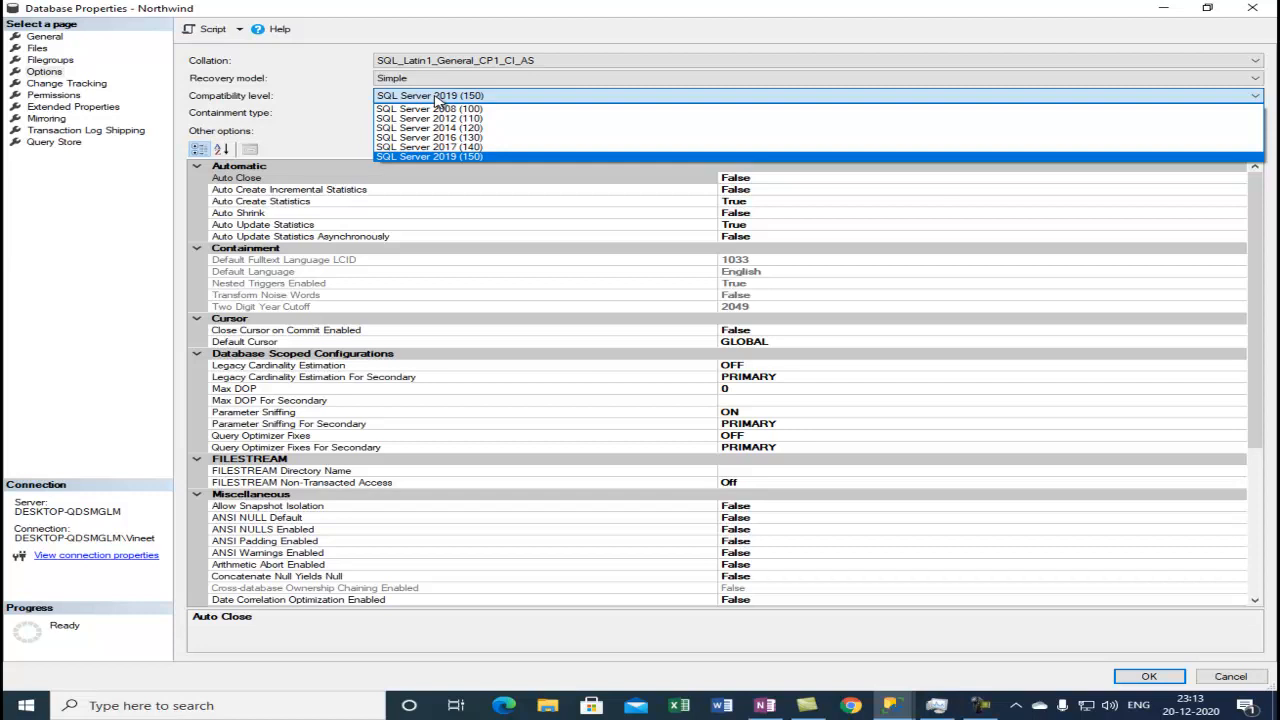
{"action": "left_click", "coordinate": [437, 99]}
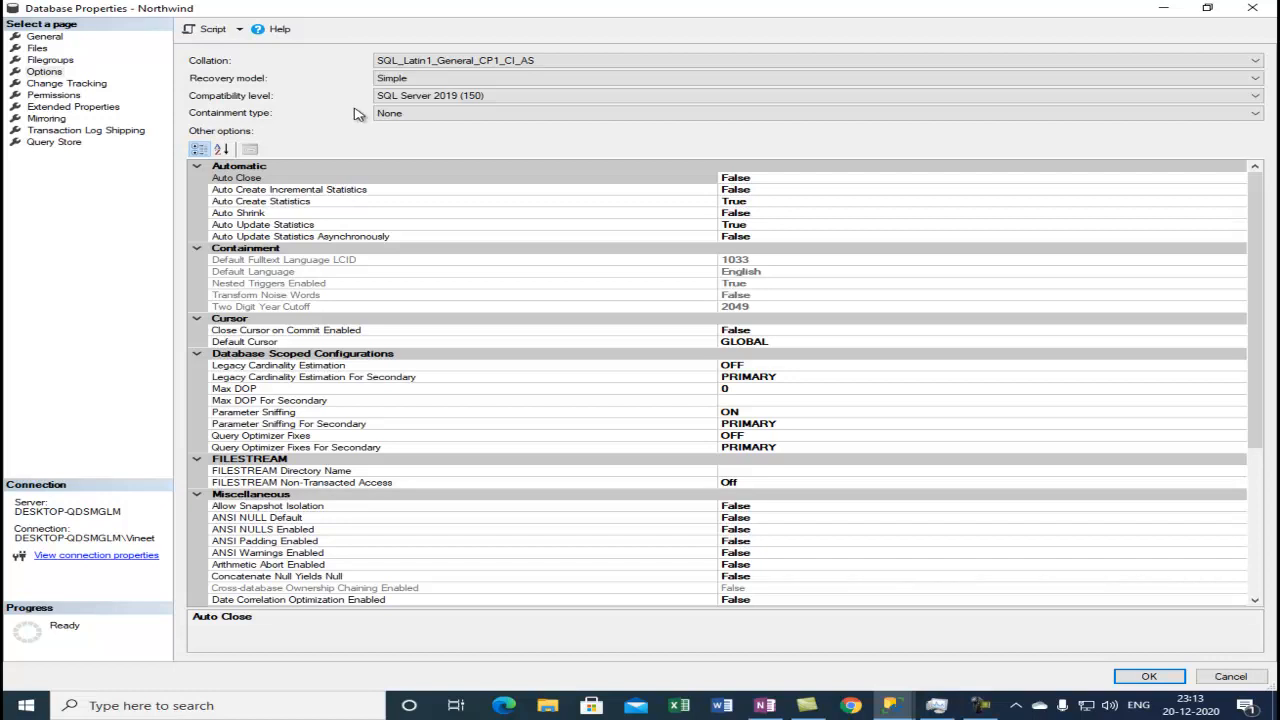
{"action": "left_click", "coordinate": [466, 95]}
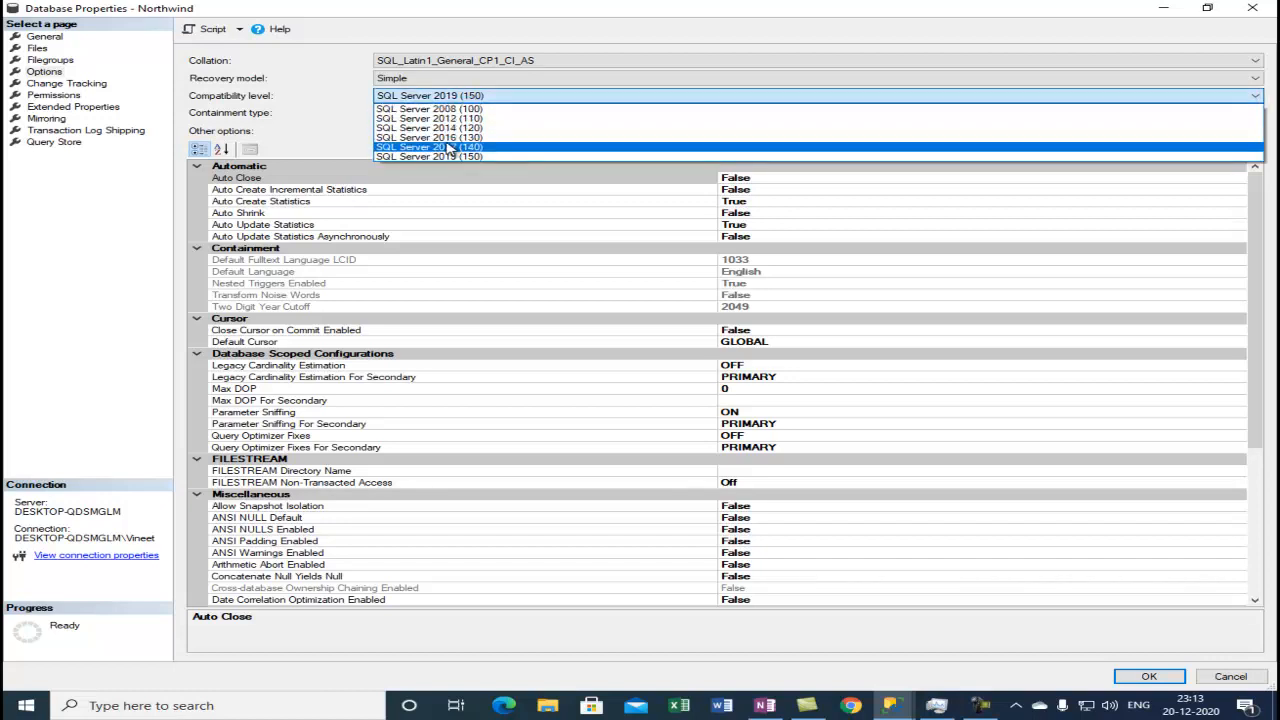
{"action": "left_click", "coordinate": [290, 116]}
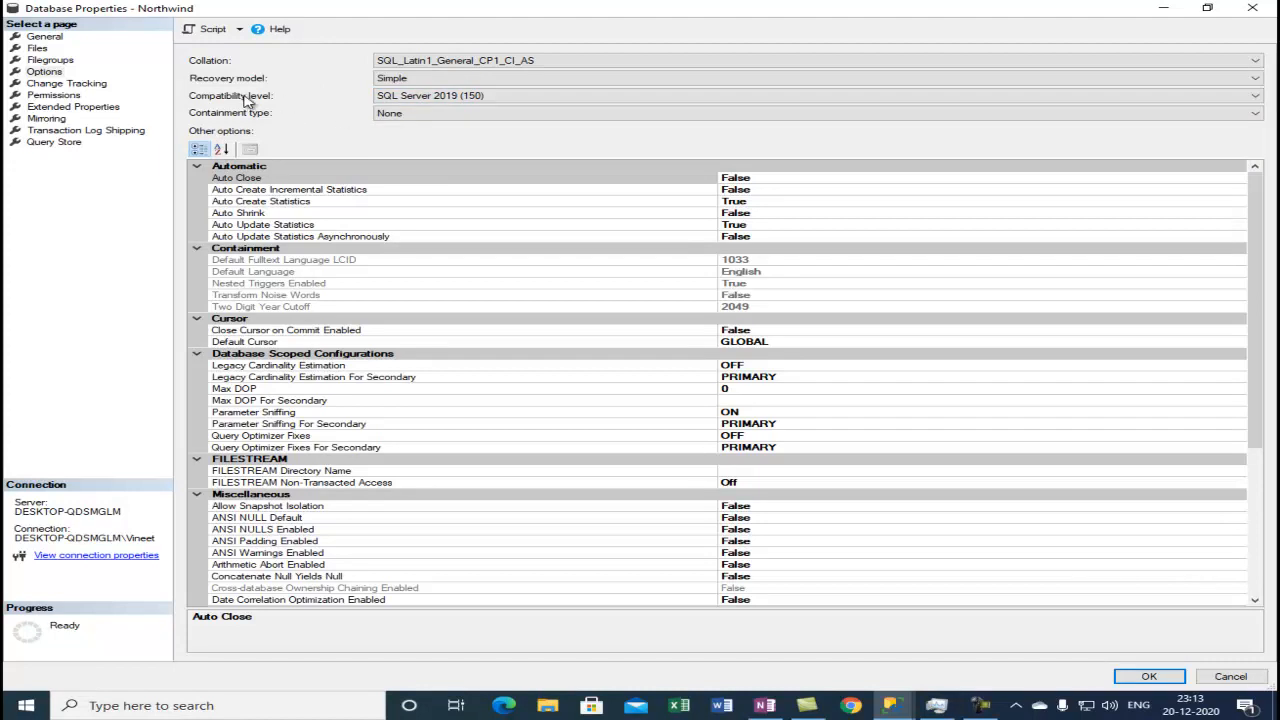
{"action": "left_click", "coordinate": [486, 98]}
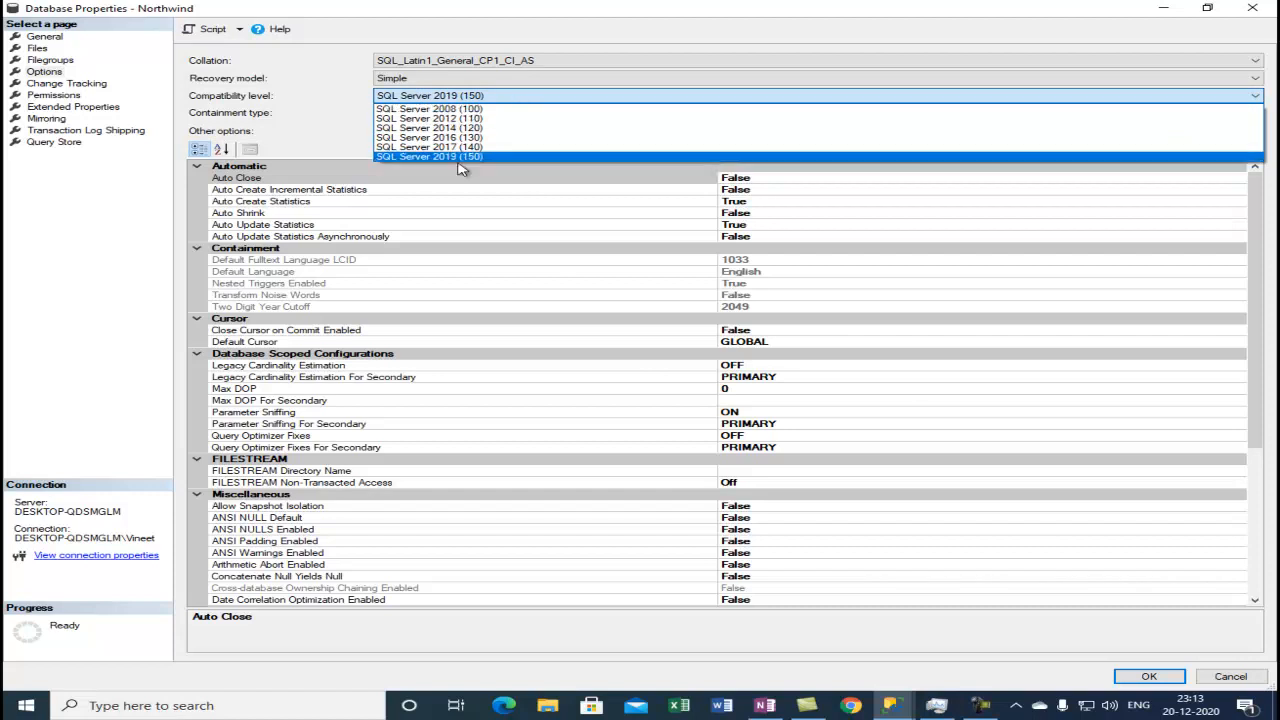
{"action": "left_click", "coordinate": [300, 101]}
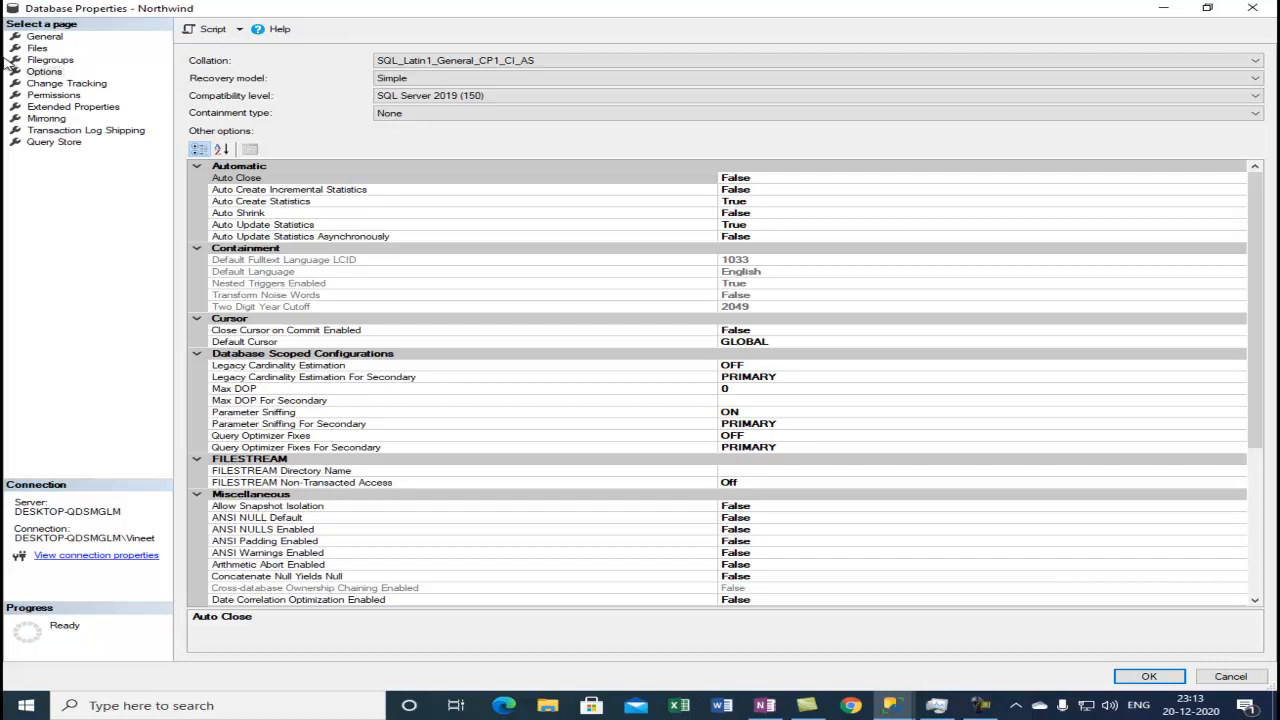
{"action": "left_click", "coordinate": [472, 97]}
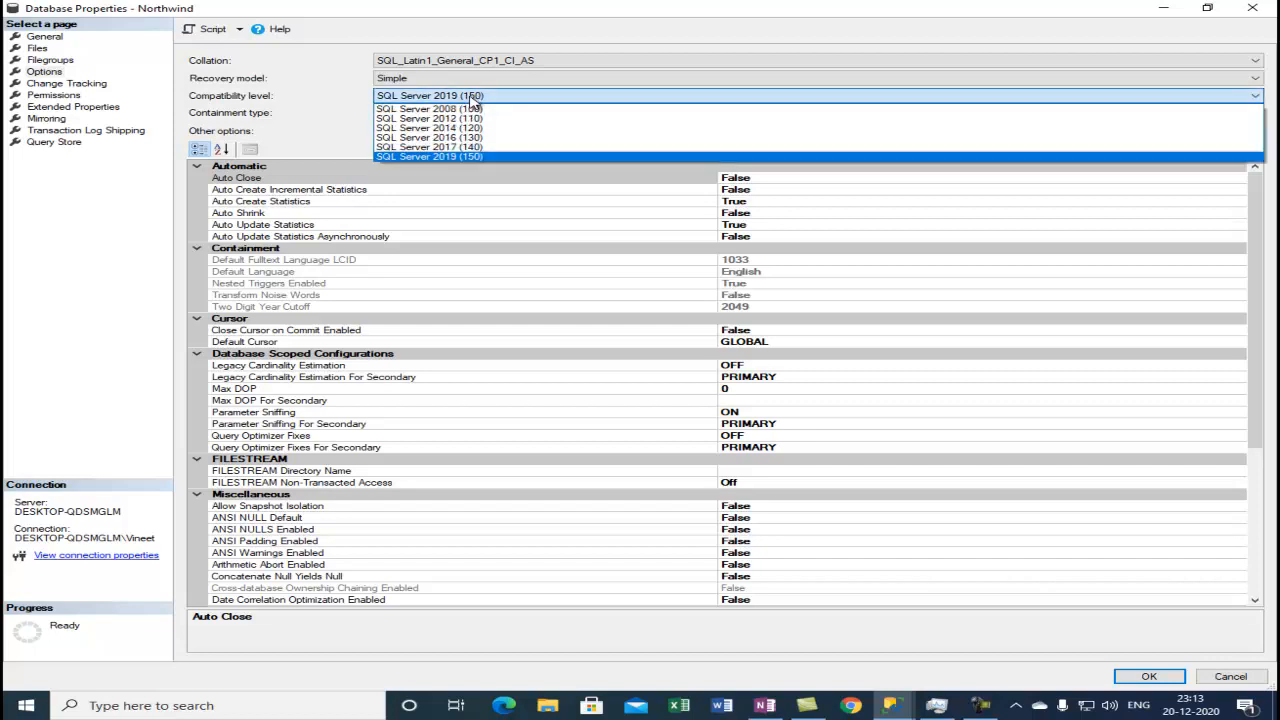
{"action": "left_click", "coordinate": [432, 152]}
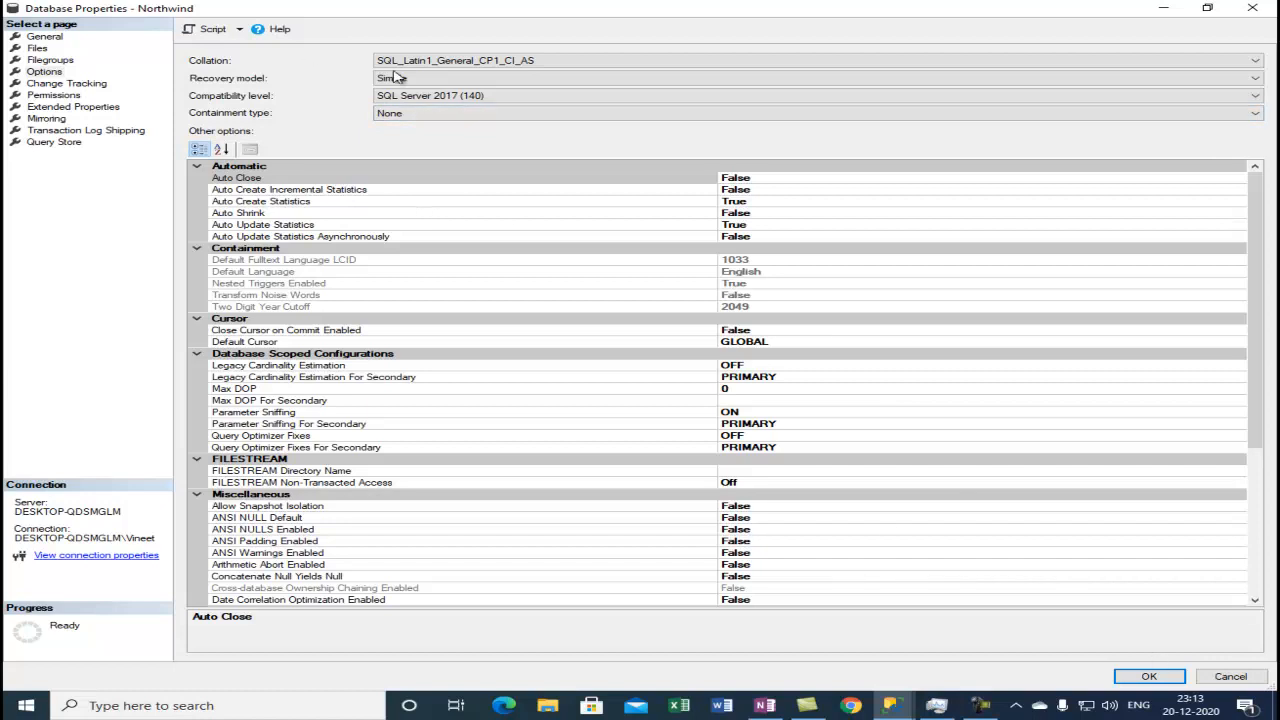
{"action": "left_click", "coordinate": [1146, 678]}
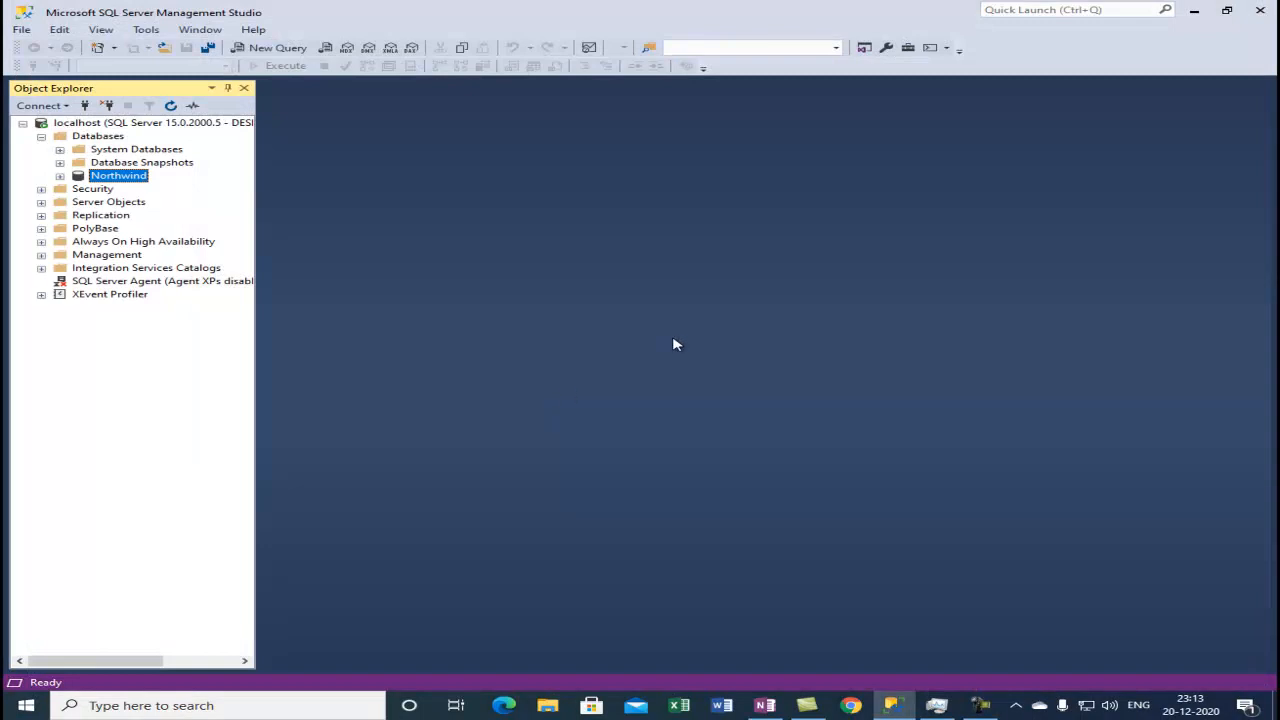
Reopen the Northwind properties on the Options page to check the compatibility level, then cancel the dialog.
{"action": "right_click", "coordinate": [104, 175]}
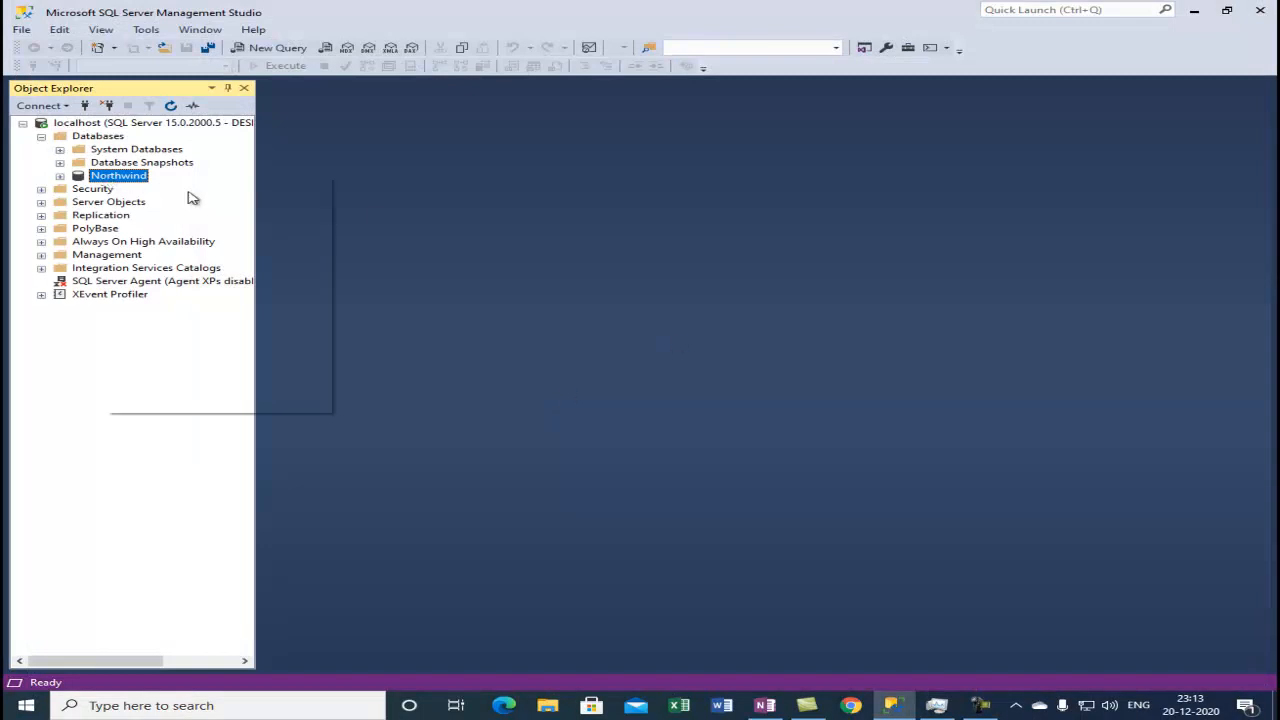
{"action": "left_click", "coordinate": [200, 389]}
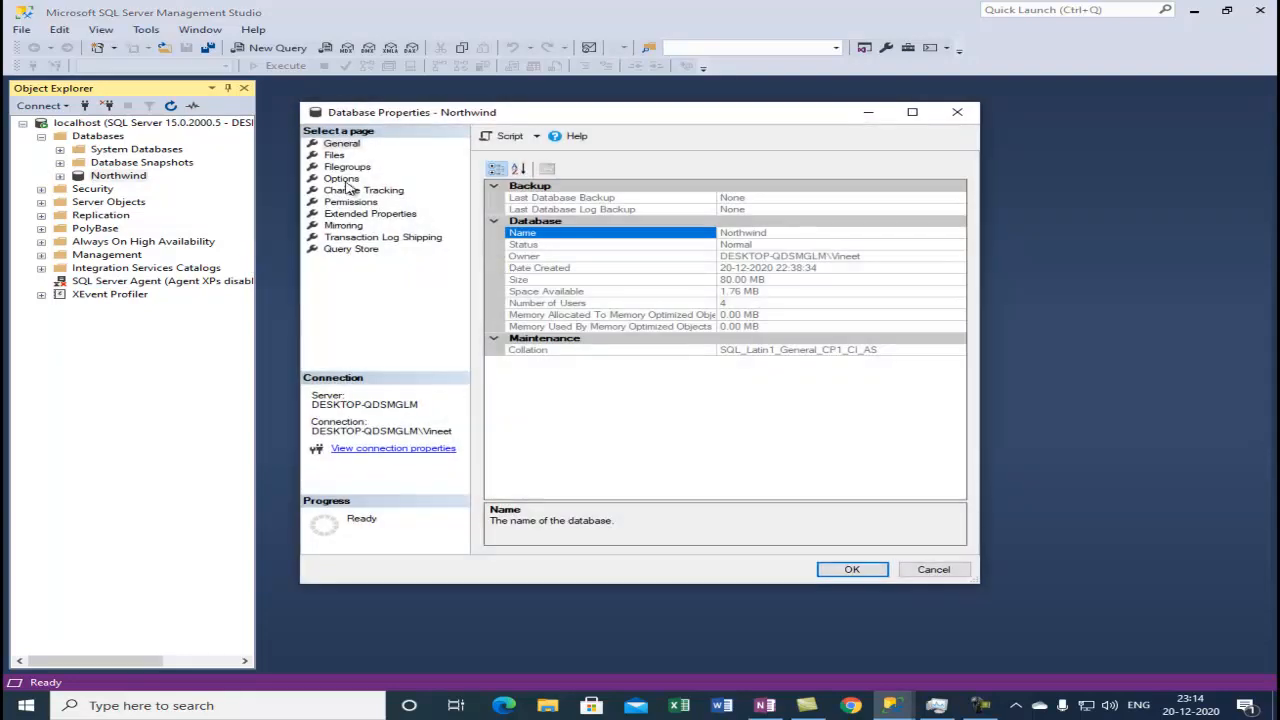
{"action": "left_click", "coordinate": [341, 178]}
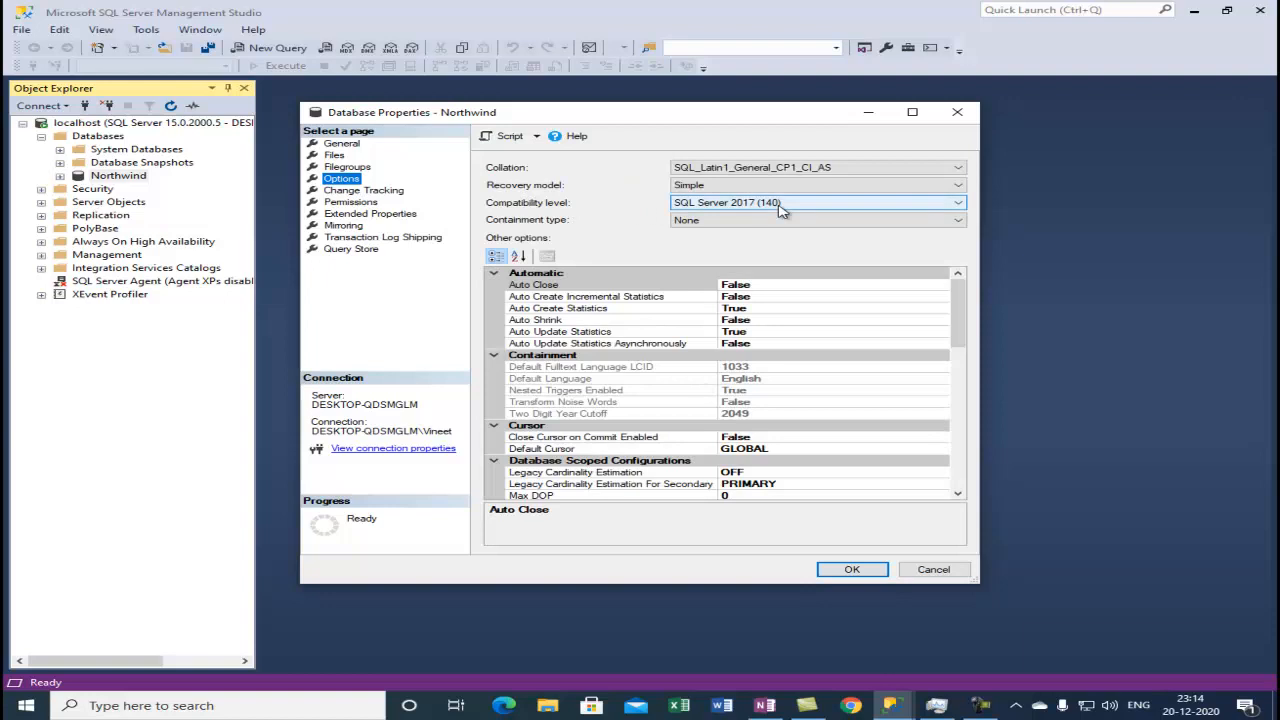
{"action": "left_click", "coordinate": [936, 572]}
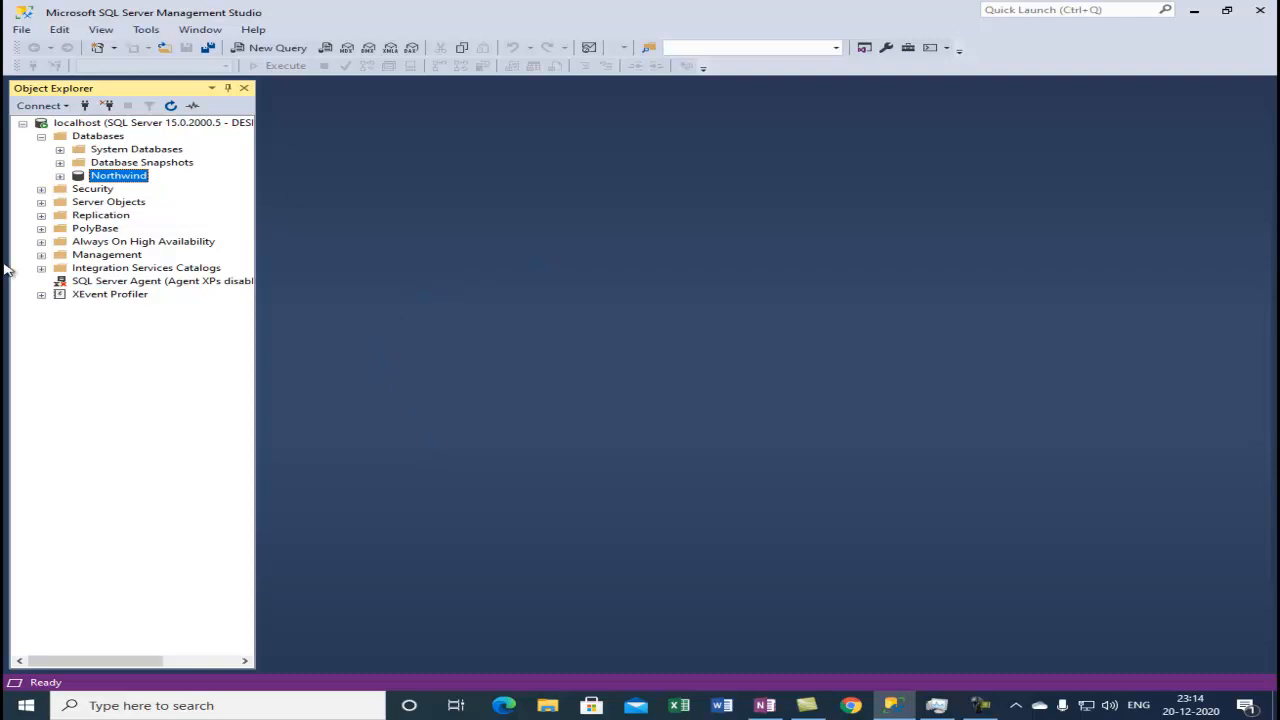
Switch to OneNote and highlight the 'Using Transact-SQL' method in the notes.
{"action": "left_click", "coordinate": [765, 705]}
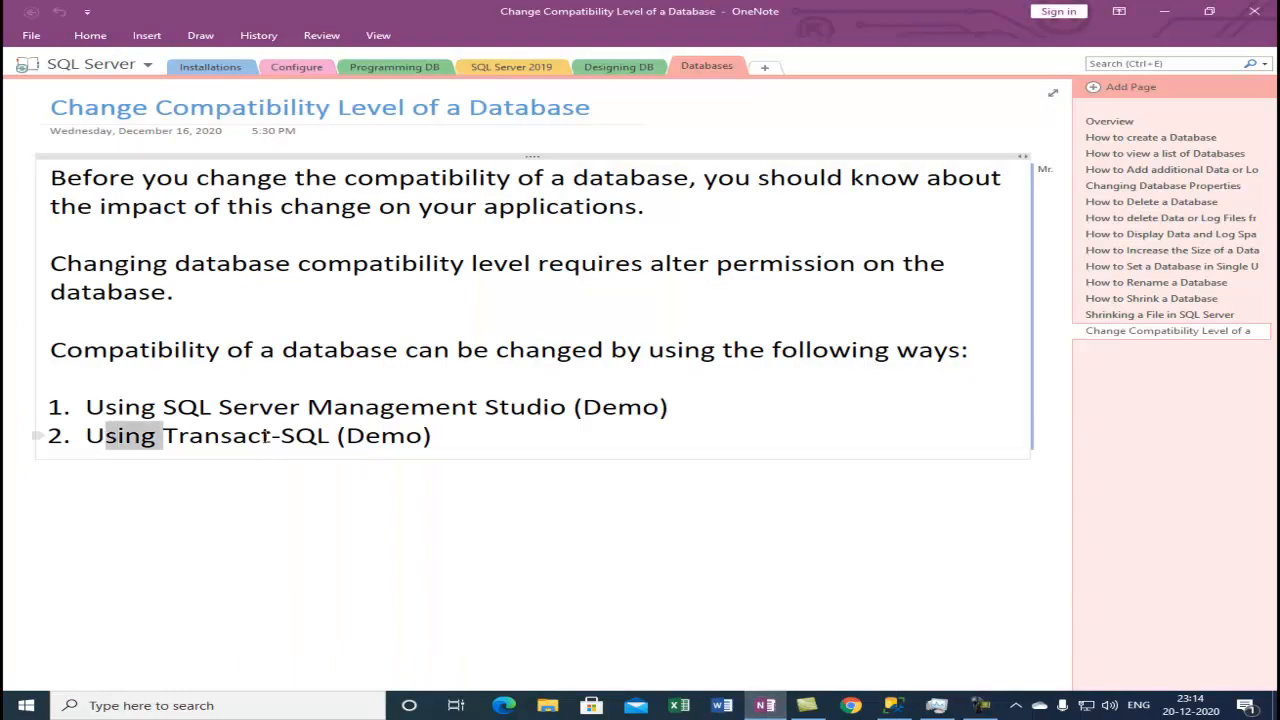
{"action": "left_click_drag", "start_coordinate": [163, 437], "coordinate": [282, 437]}
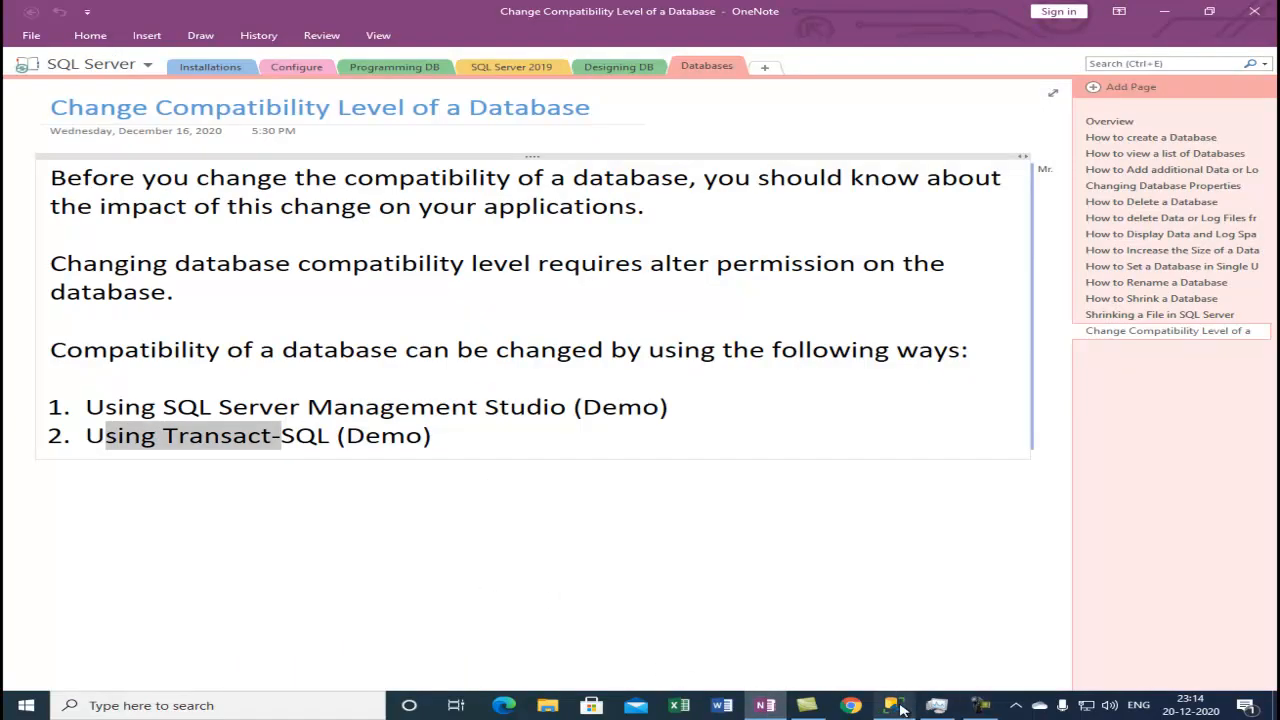
Return to SQL Server Management Studio and open a new query window.
{"action": "mouse_move", "coordinate": [901, 709]}
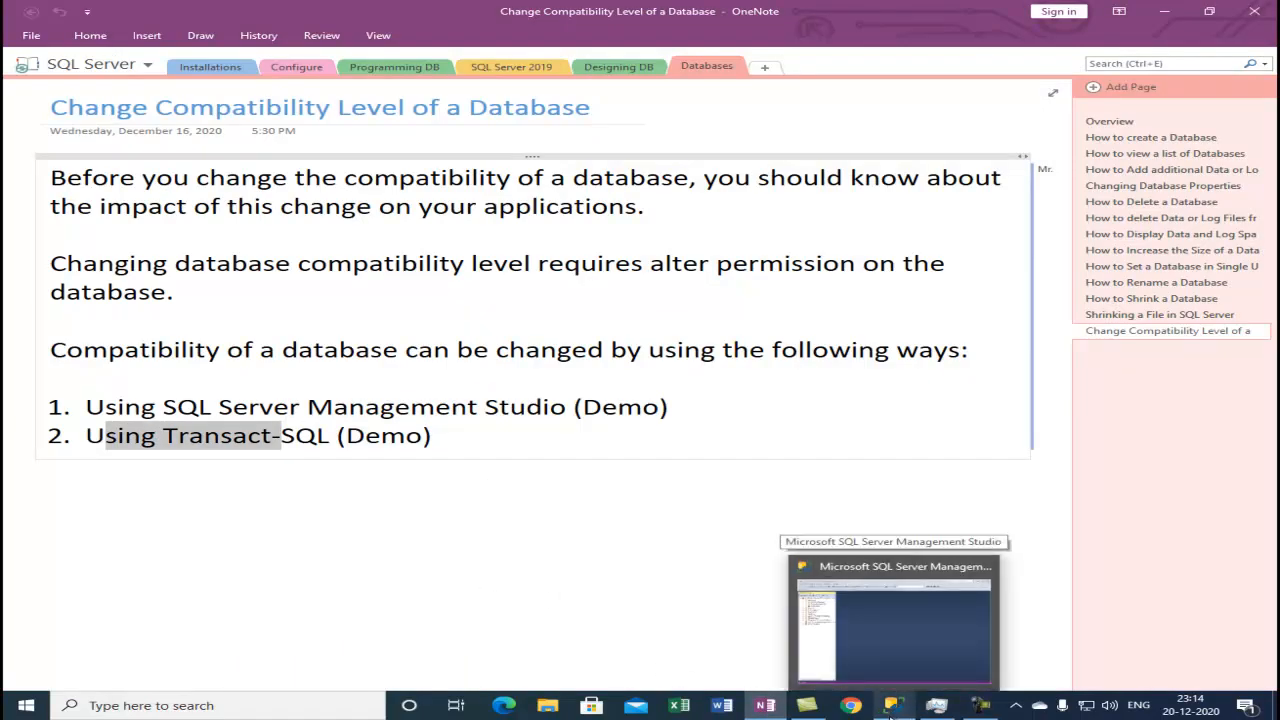
{"action": "left_click", "coordinate": [901, 709]}
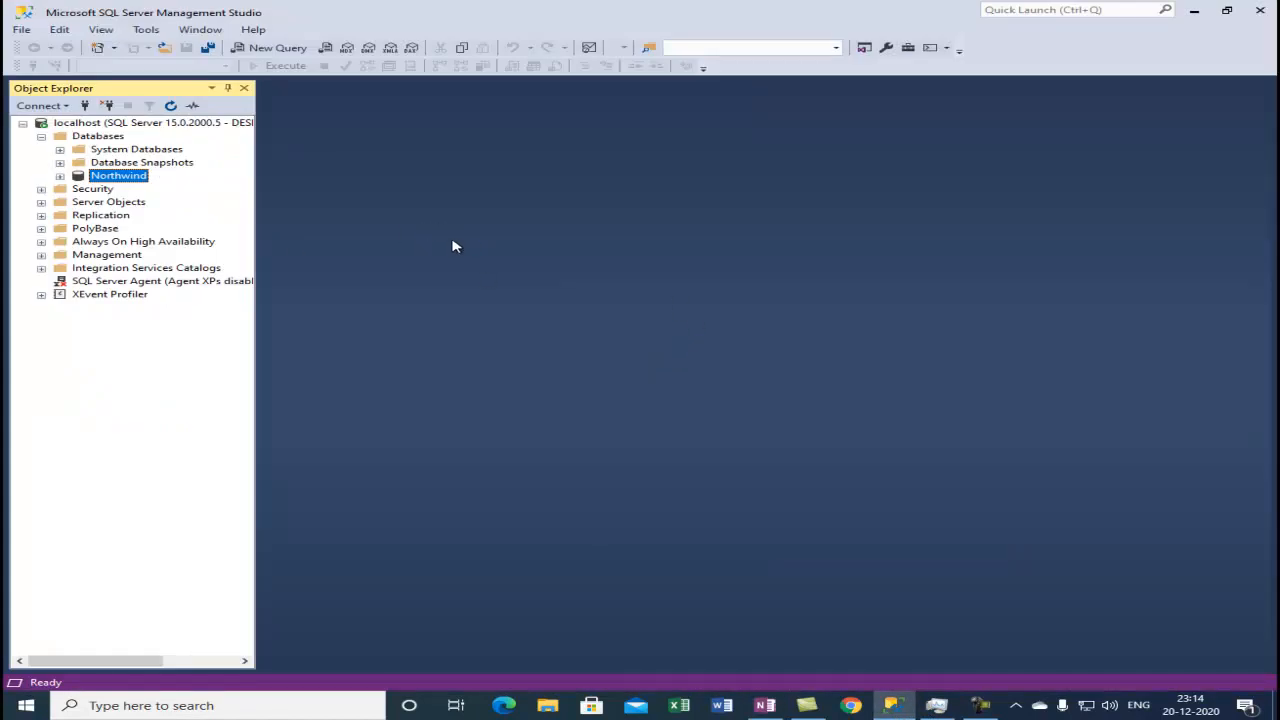
{"action": "left_click", "coordinate": [279, 52]}
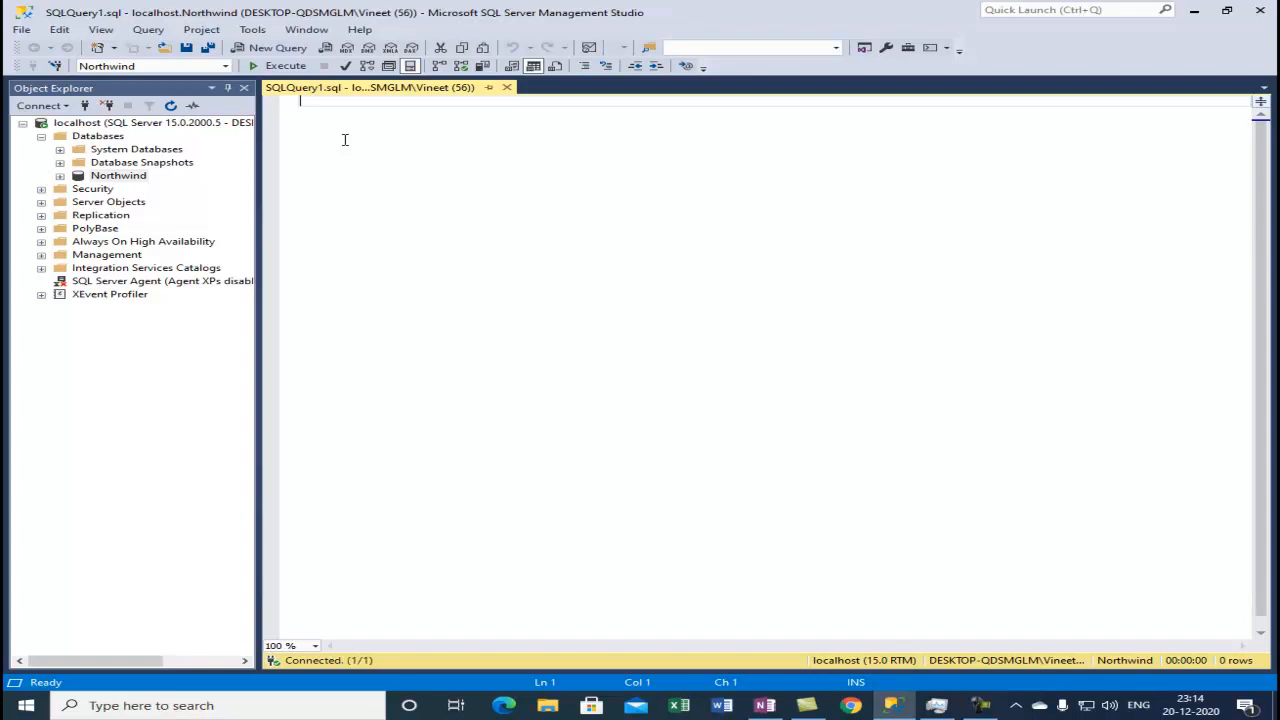
Write a query selecting compatibility_level from sys.databases.
{"action": "type", "text": "se"}
{"action": "key", "text": "BackSpace"}
{"action": "key", "text": "BackSpace"}
{"action": "type", "text": "se"}
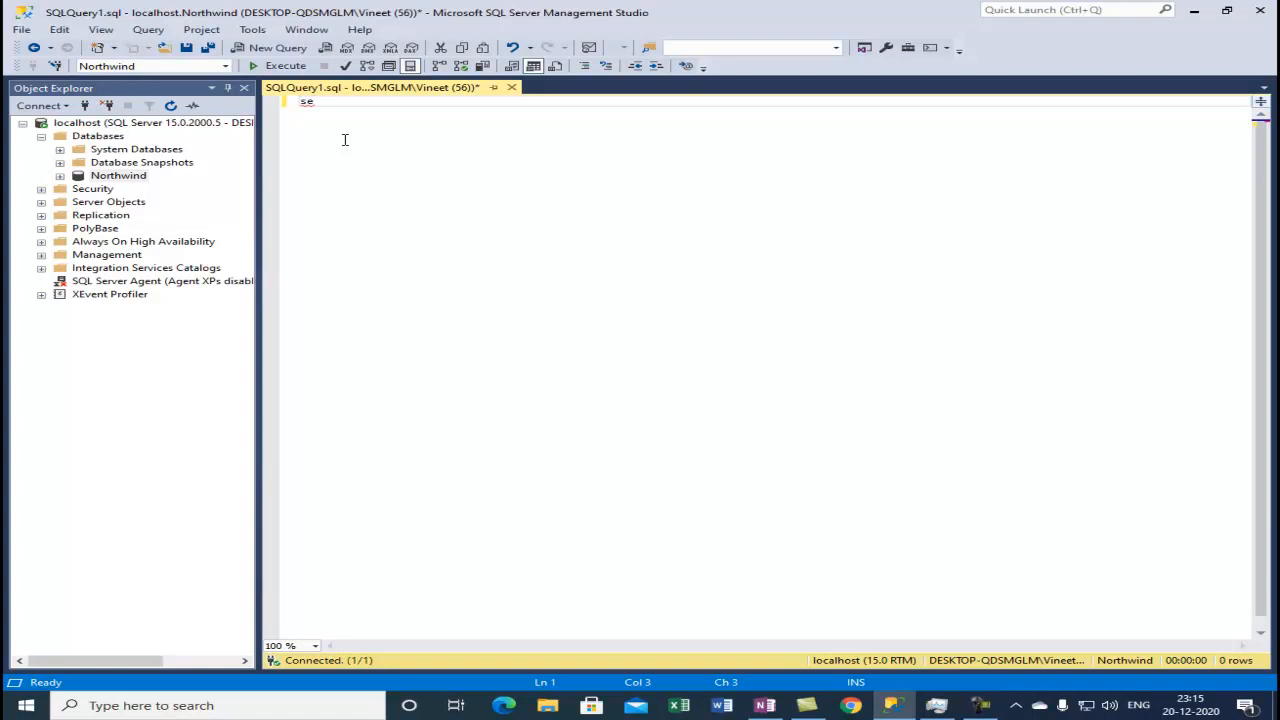
{"action": "type", "text": "lect compatibility_level"}
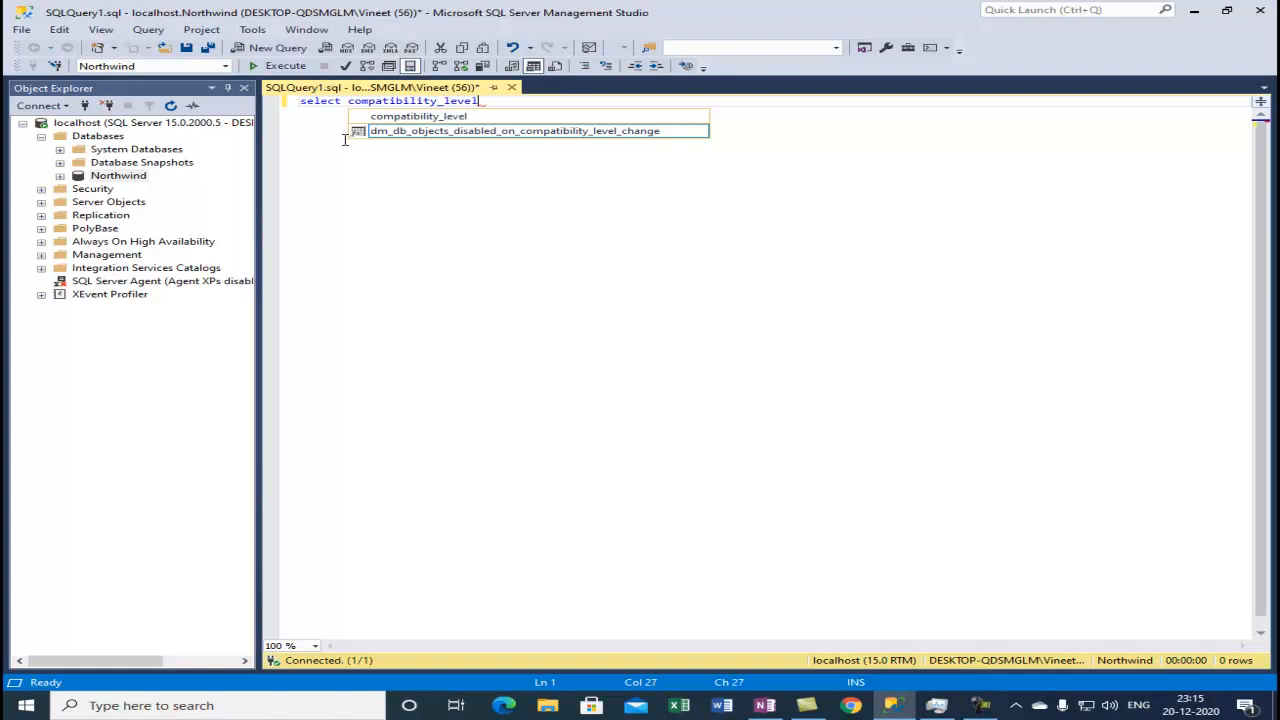
{"action": "key", "text": "Escape"}
{"action": "type", "text": "from"}
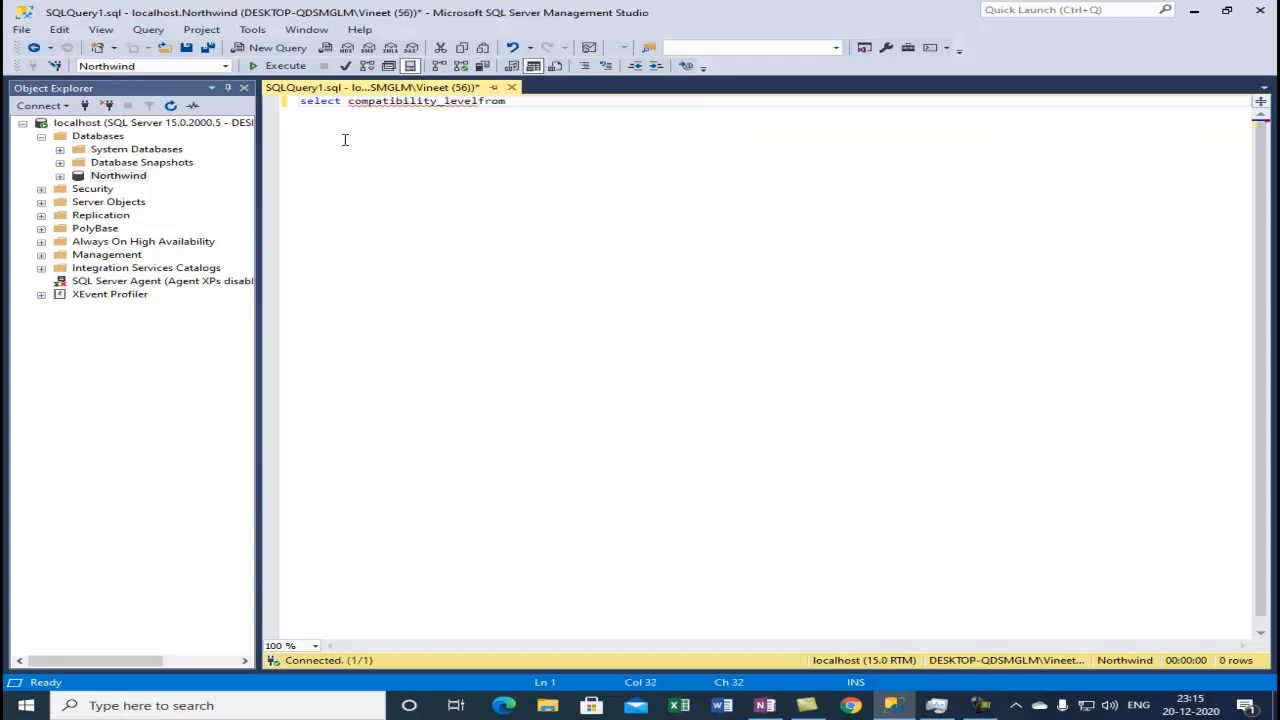
{"action": "key", "text": "BackSpace"}
{"action": "key", "text": "BackSpace"}
{"action": "key", "text": "Return"}
{"action": "type", "text": "from sys.databases"}
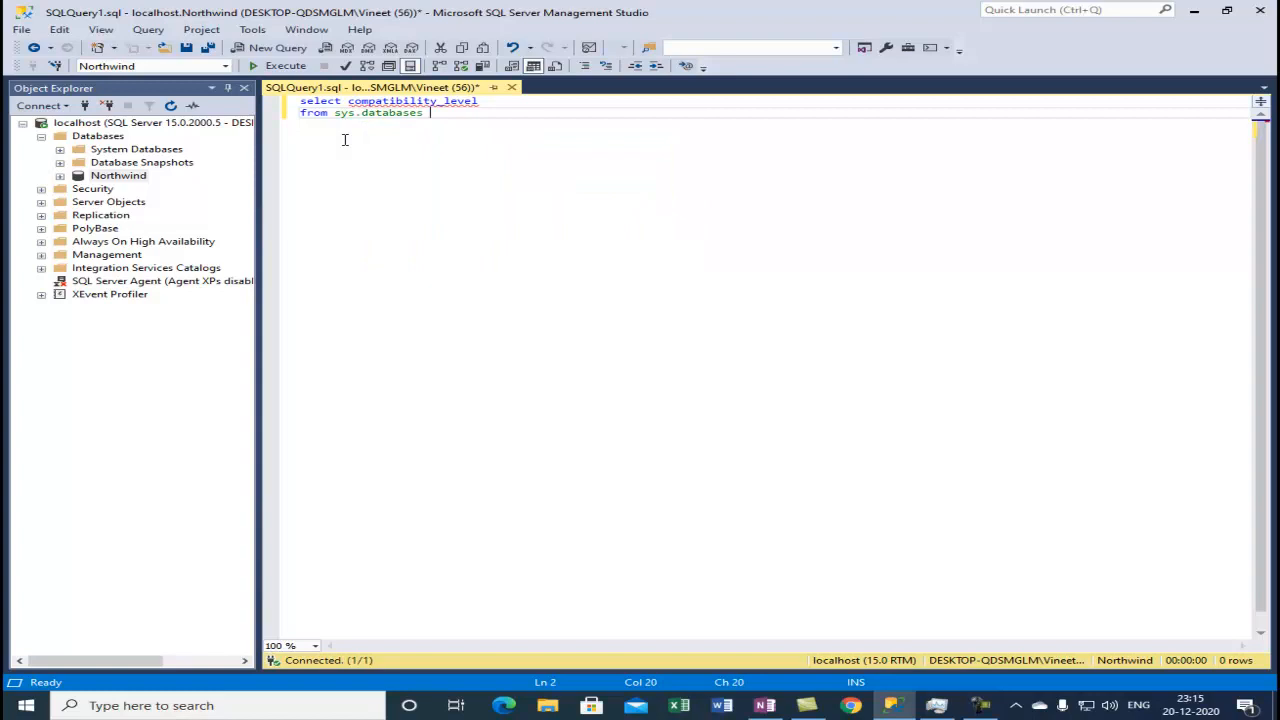
{"action": "key", "text": "Return"}
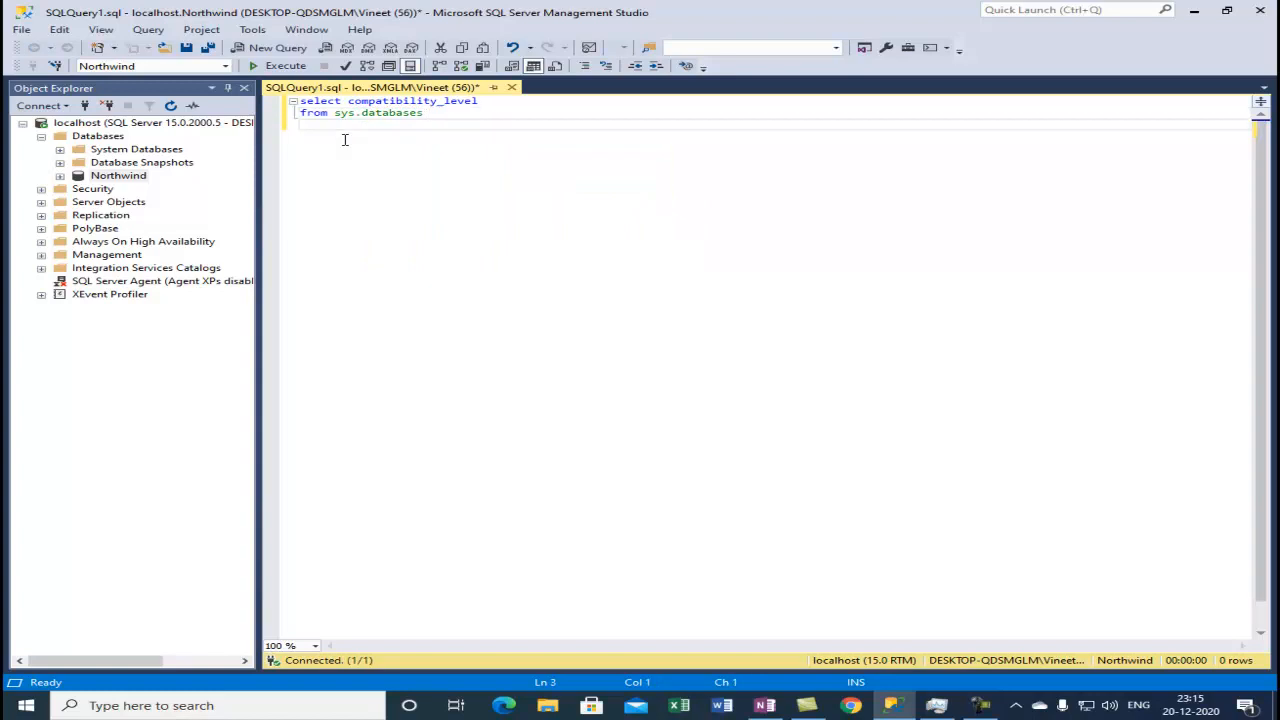
Add the condition where name = 'Northwind' and execute the query.
{"action": "type", "text": "where name = 'Northwind"}
{"action": "key", "text": "F5"}
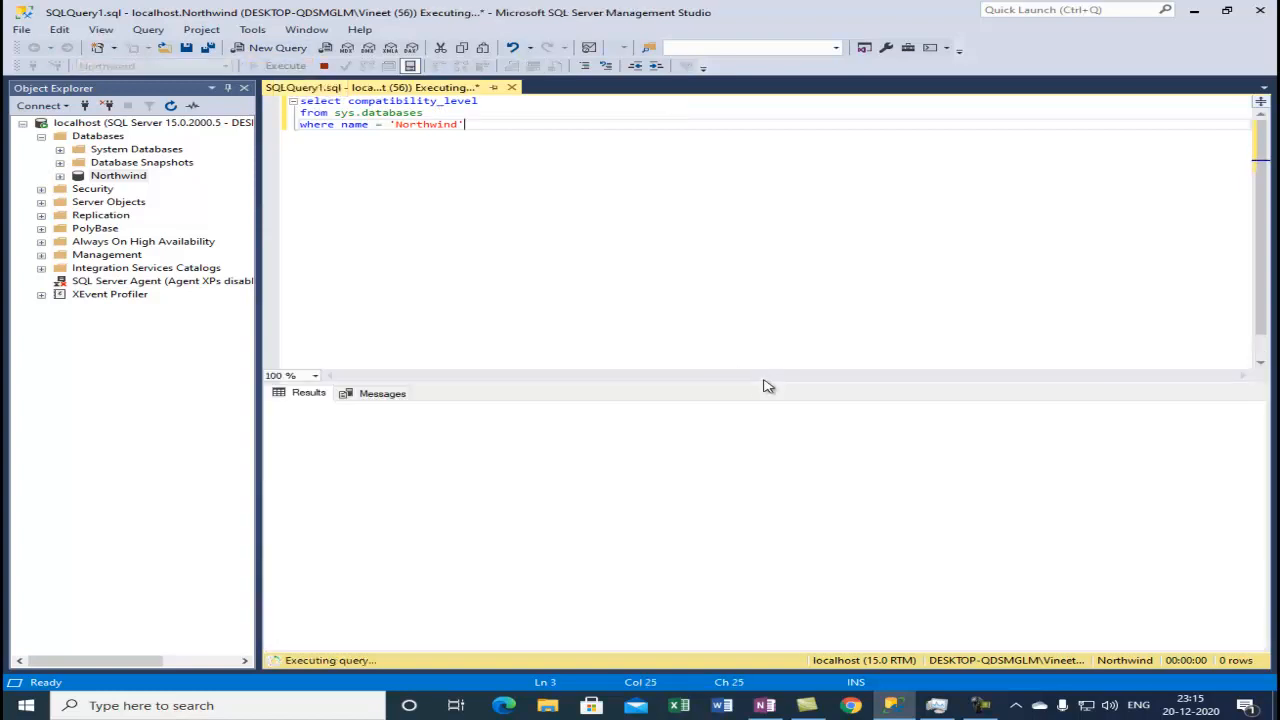
{"action": "left_click", "coordinate": [413, 447]}
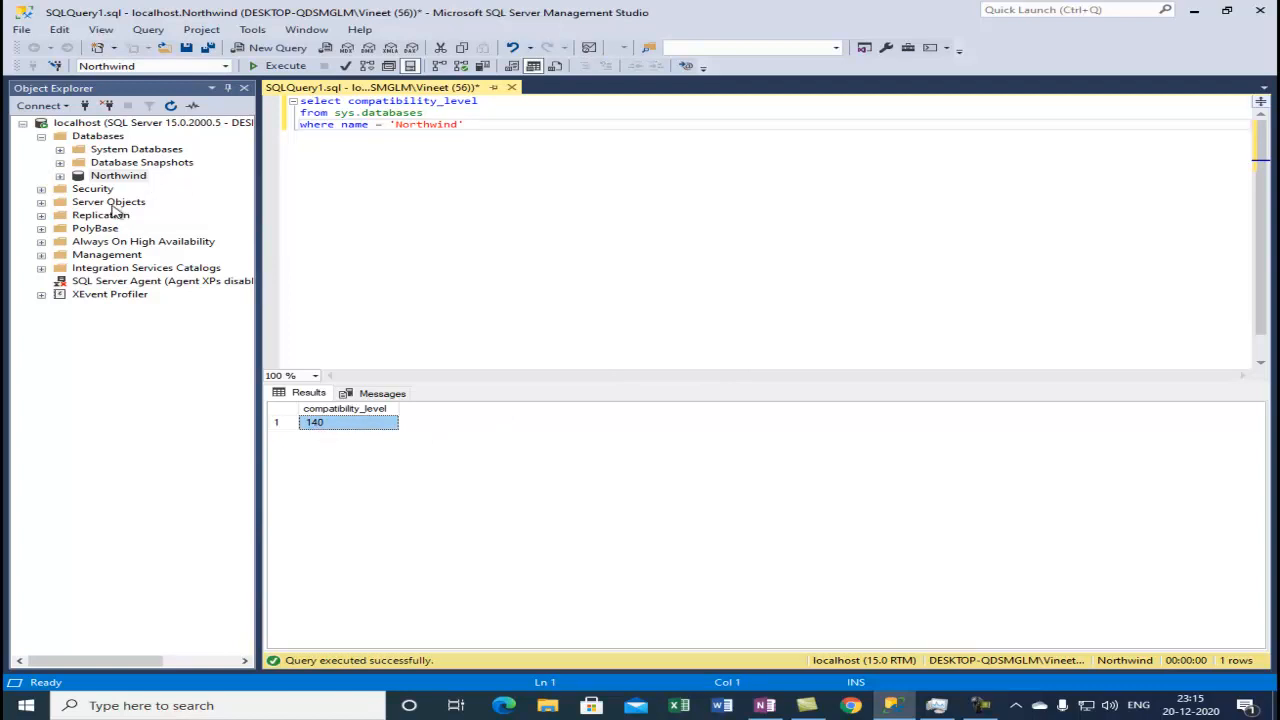
Reopen the Northwind database properties and review the compatibility level options on the Options page.
{"action": "right_click", "coordinate": [121, 177]}
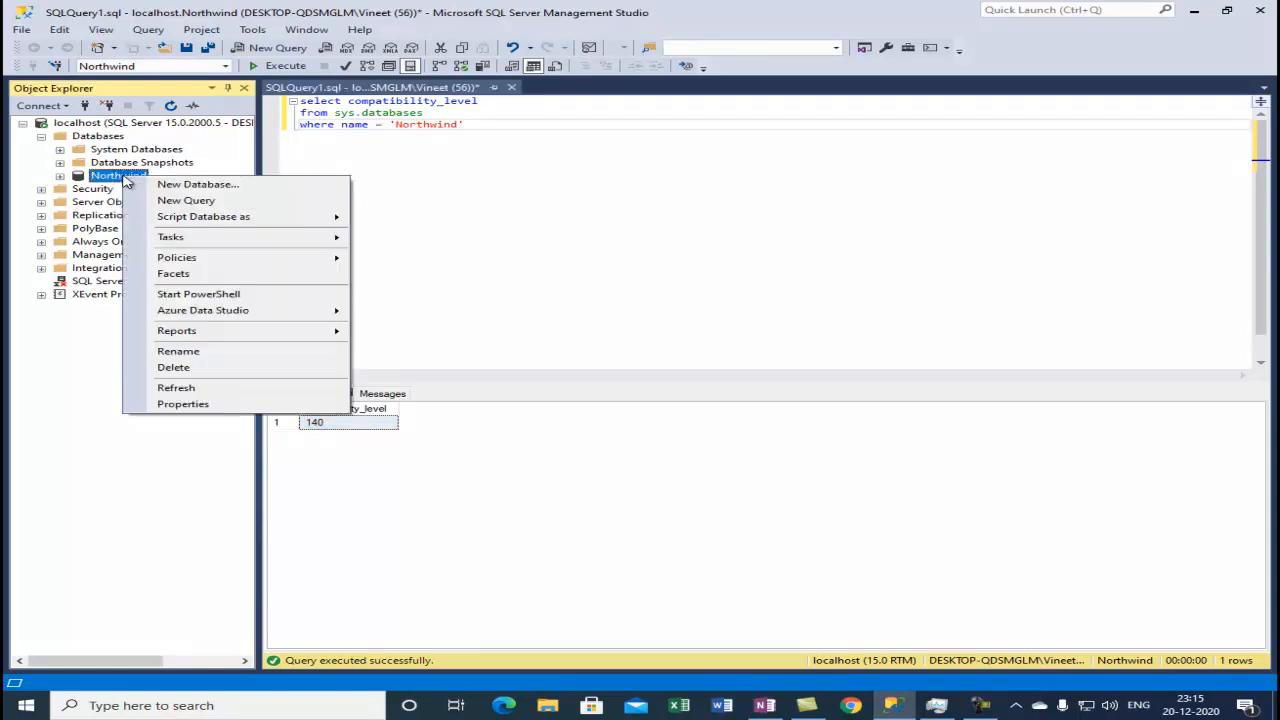
{"action": "left_click", "coordinate": [203, 408]}
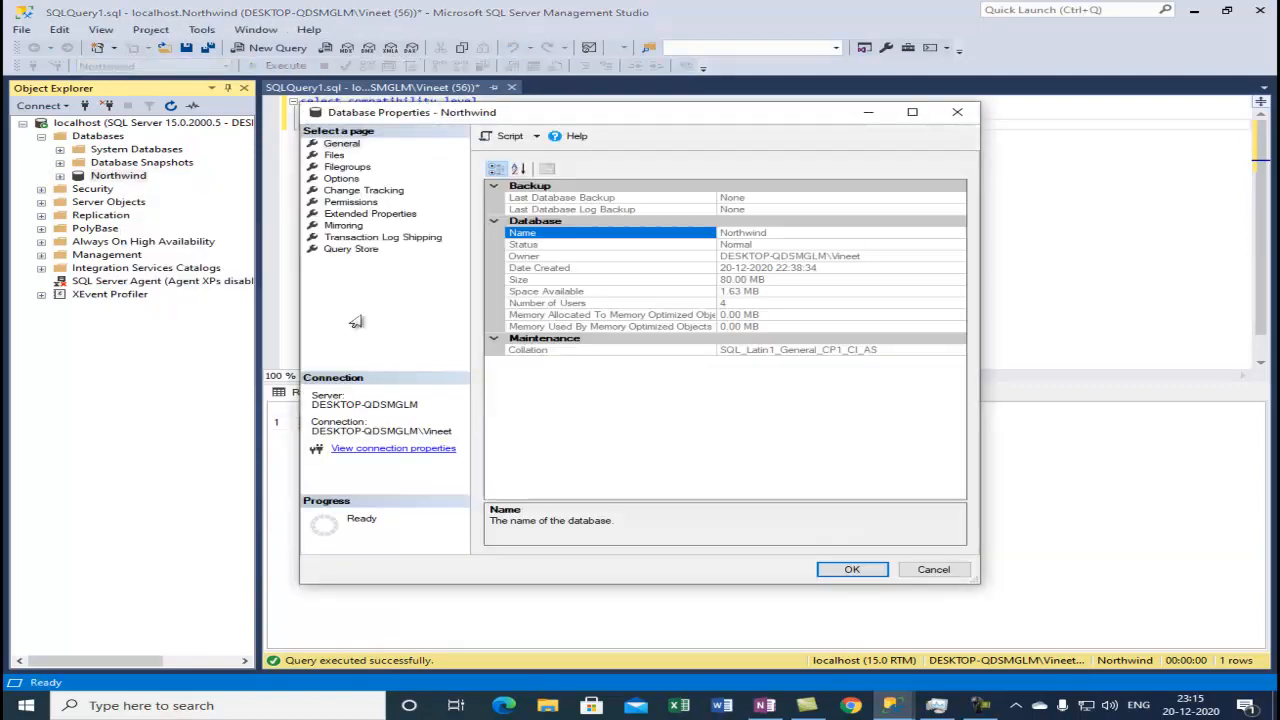
{"action": "left_click", "coordinate": [341, 178]}
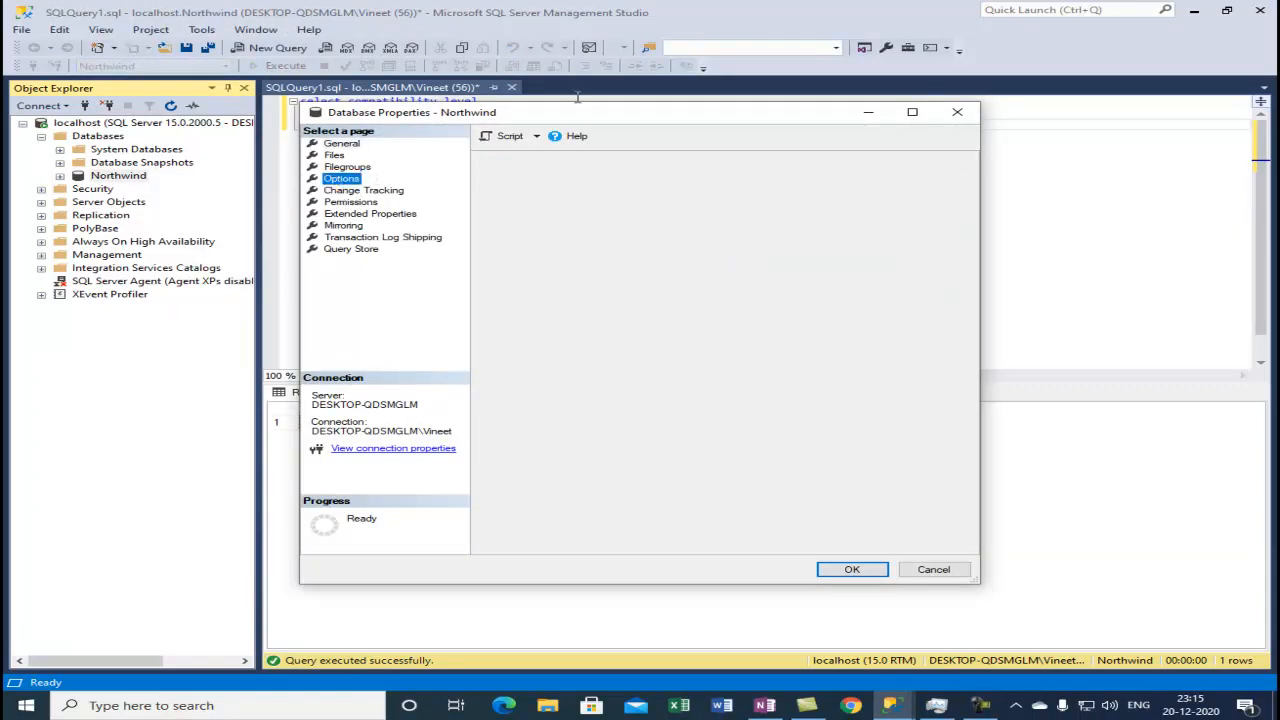
{"action": "double_click", "coordinate": [571, 114]}
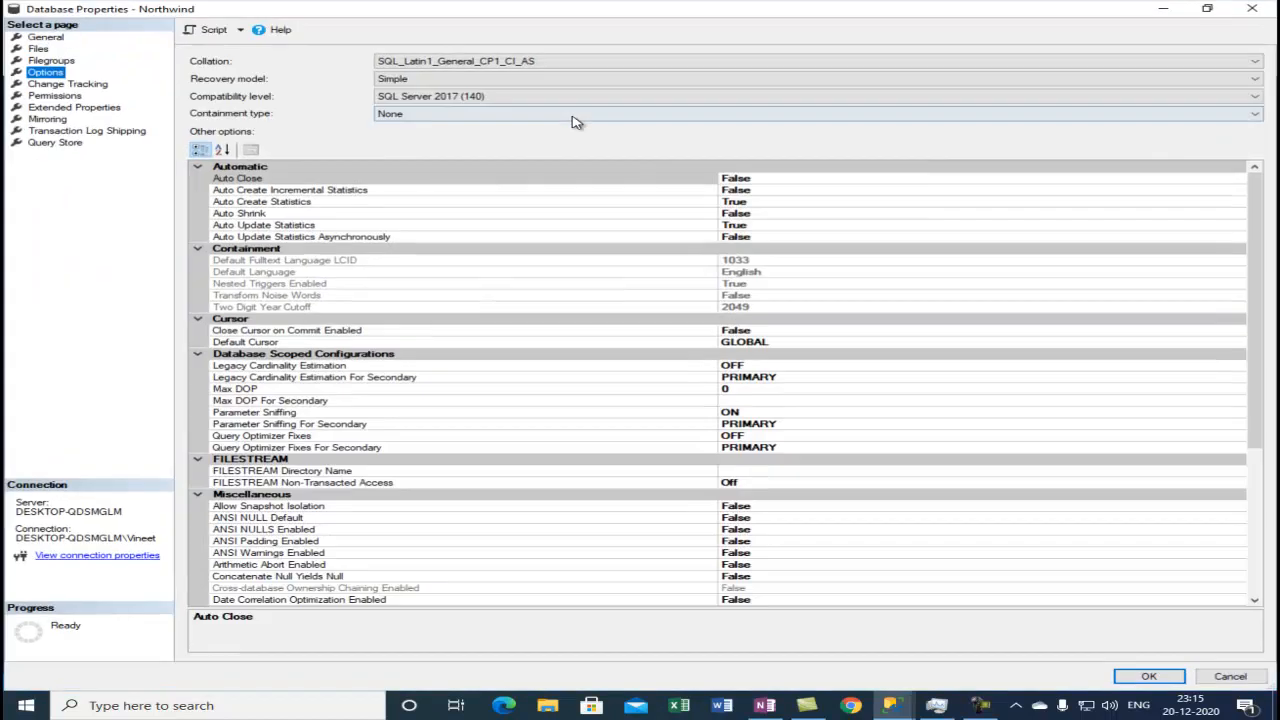
{"action": "left_click", "coordinate": [500, 98]}
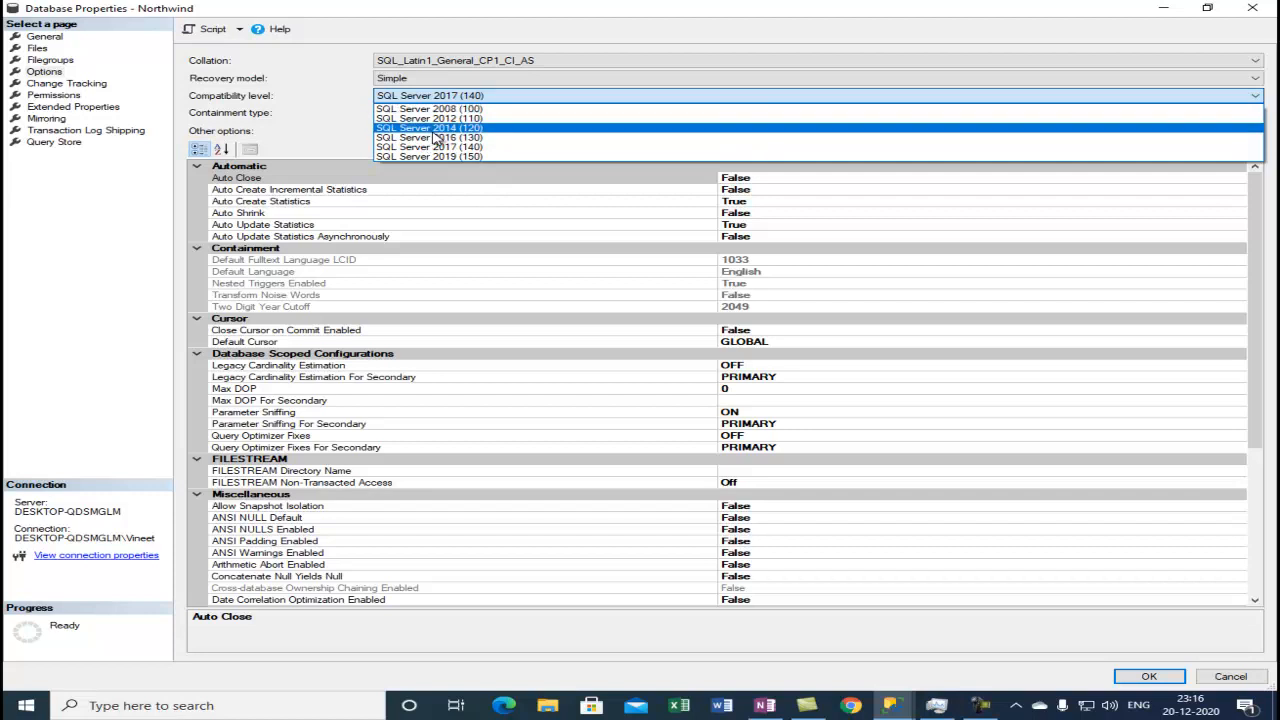
{"action": "left_click", "coordinate": [281, 98]}
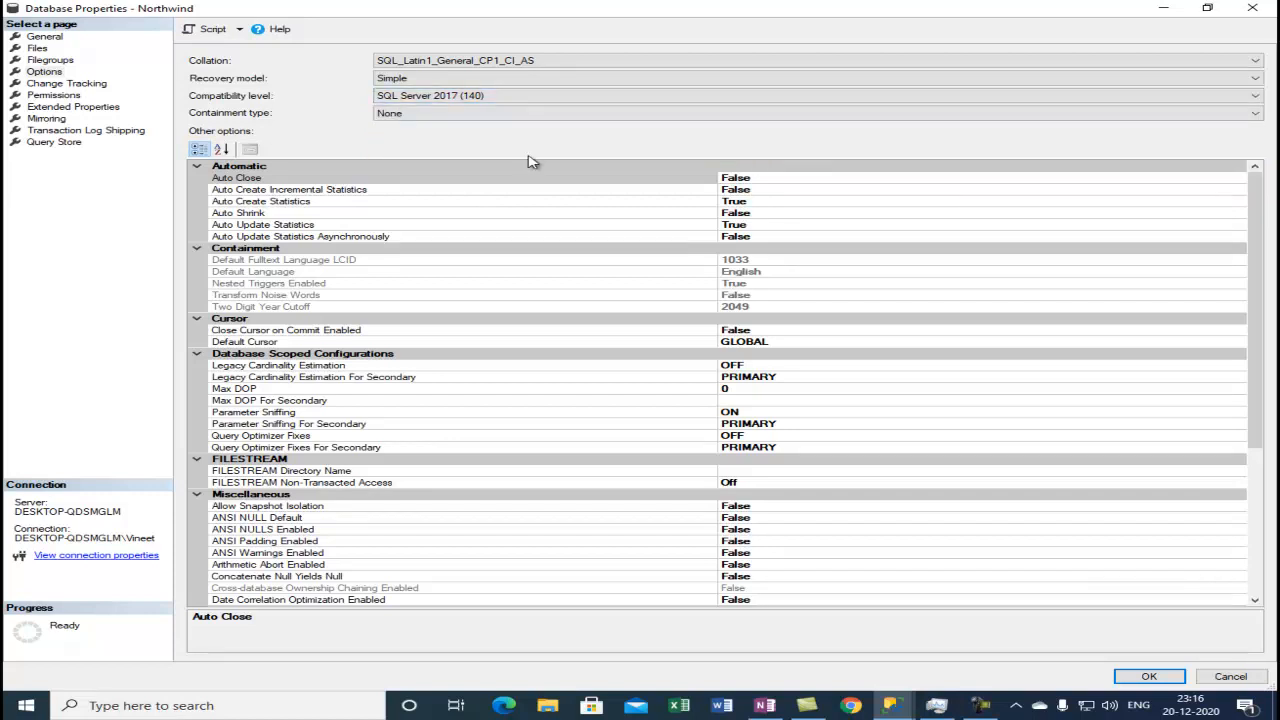
Inspect the available compatibility level choices, then cancel the Northwind properties dialog.
{"action": "left_click", "coordinate": [499, 96]}
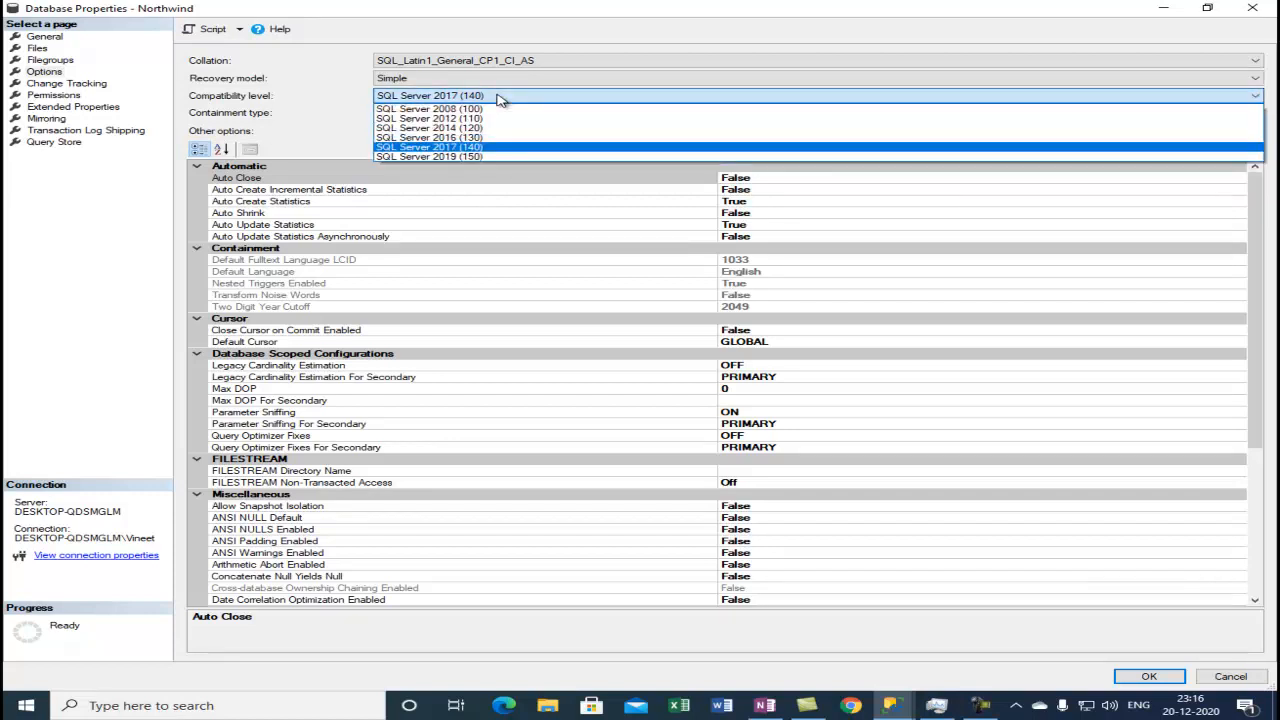
{"action": "left_click", "coordinate": [290, 104]}
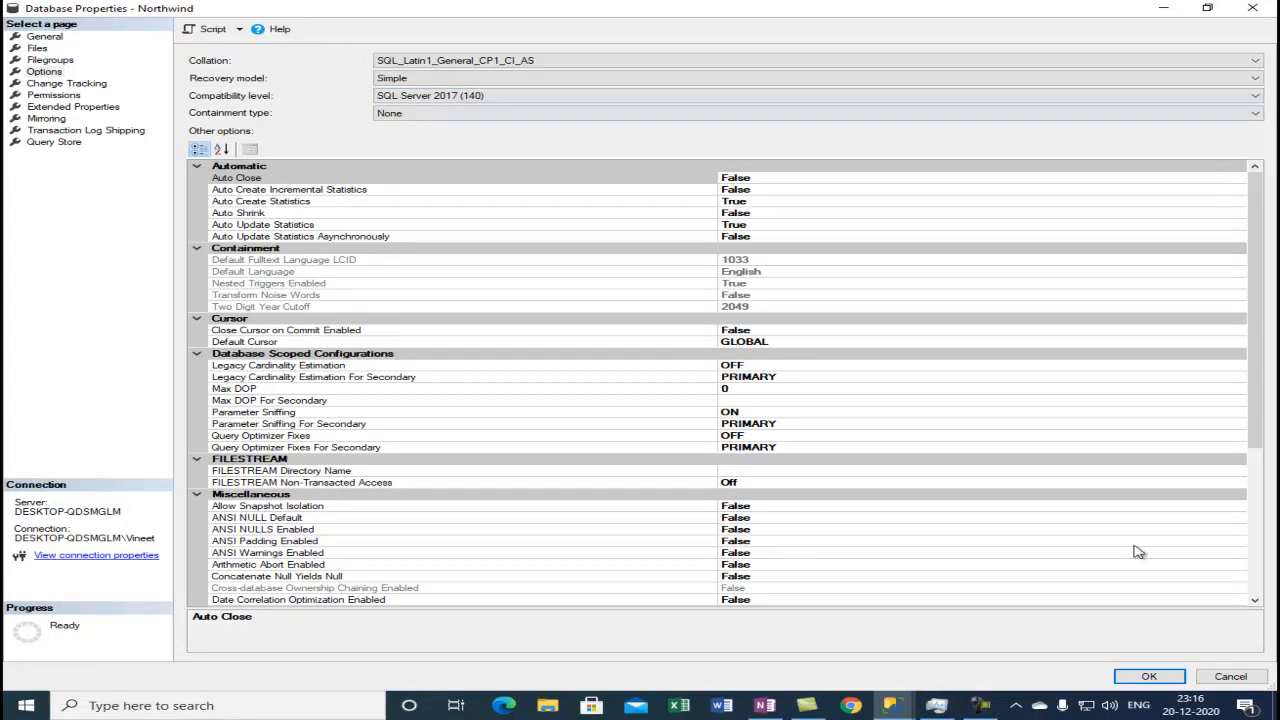
{"action": "left_click", "coordinate": [1247, 681]}
{"action": "left_click", "coordinate": [500, 294]}
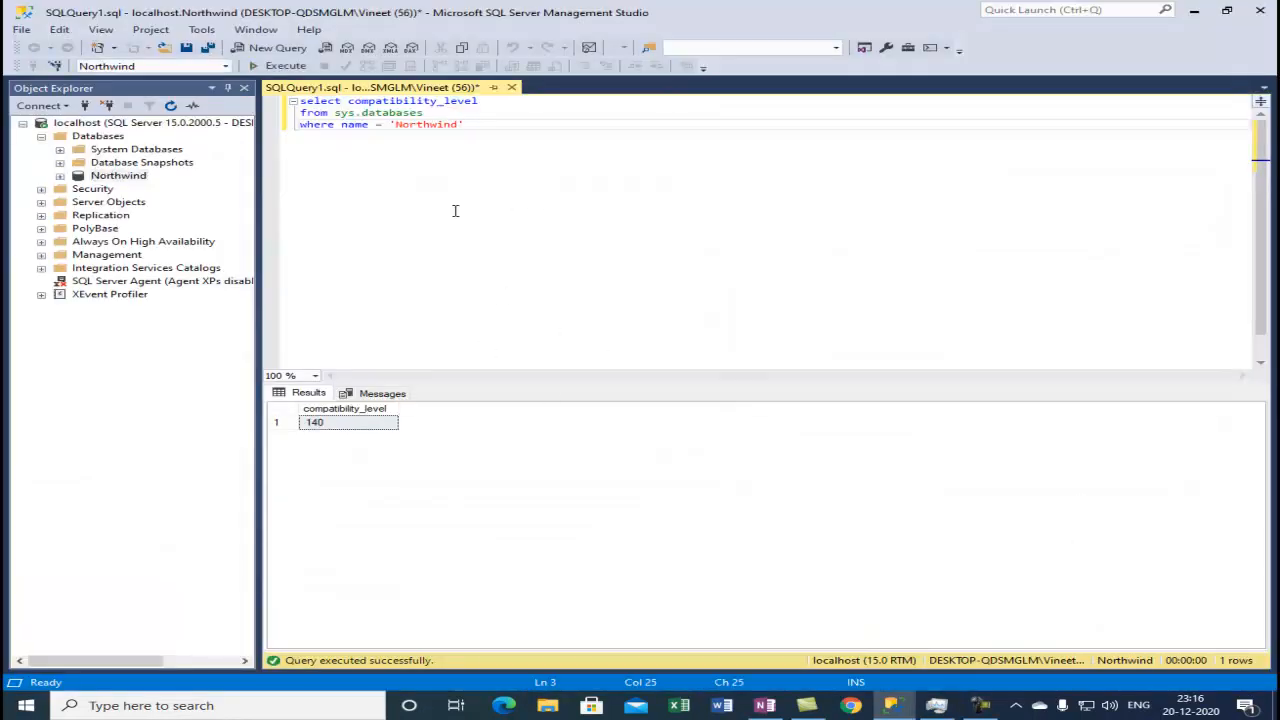
{"action": "key", "text": "ctrl+shift+Home"}
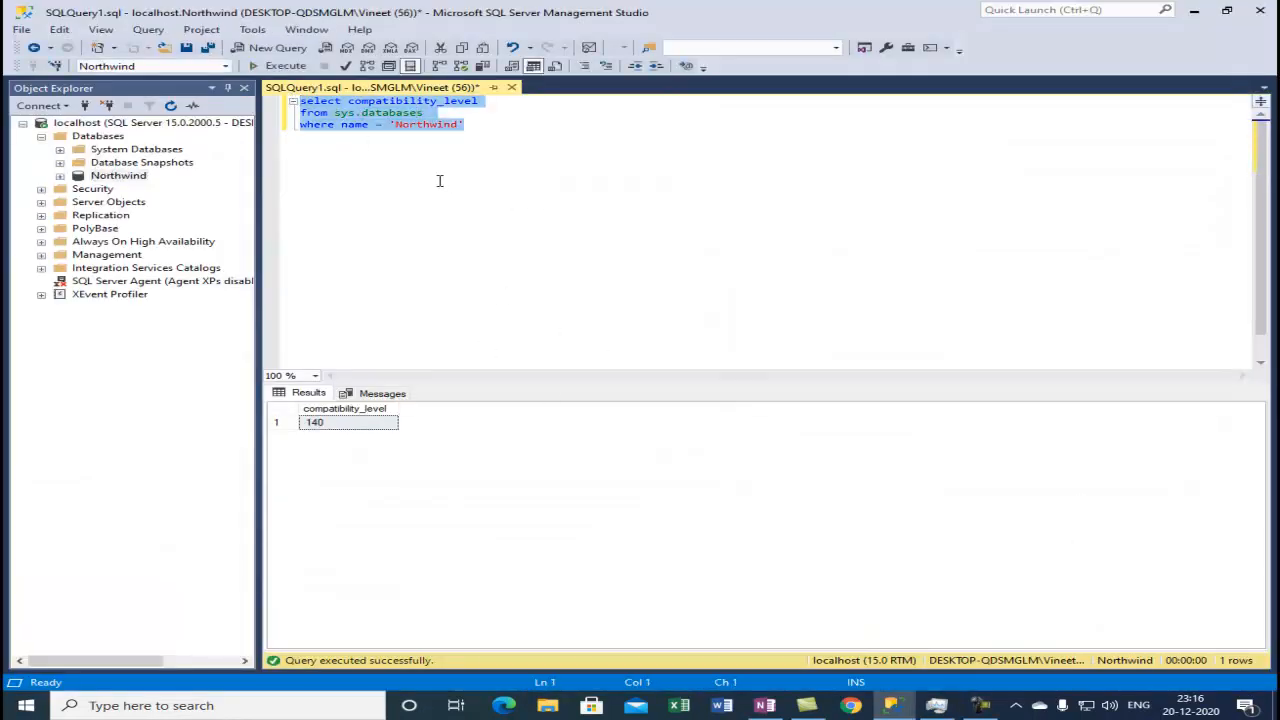
{"action": "left_click", "coordinate": [443, 125]}
{"action": "left_click_drag", "start_coordinate": [485, 129], "coordinate": [259, 101]}
{"action": "left_click", "coordinate": [434, 195]}
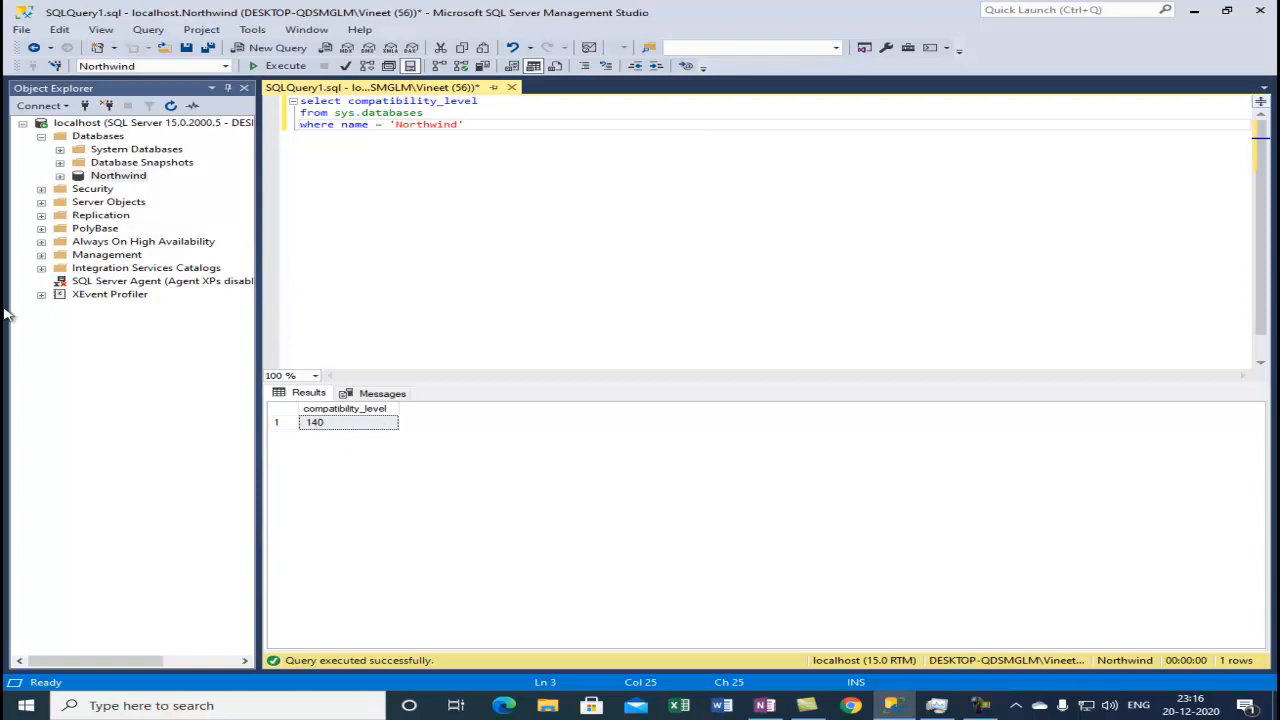
Below the existing query, add a blank line and start the statement ALTER DATABASE Northwind.
{"action": "key", "text": "Return"}
{"action": "key", "text": "Return"}
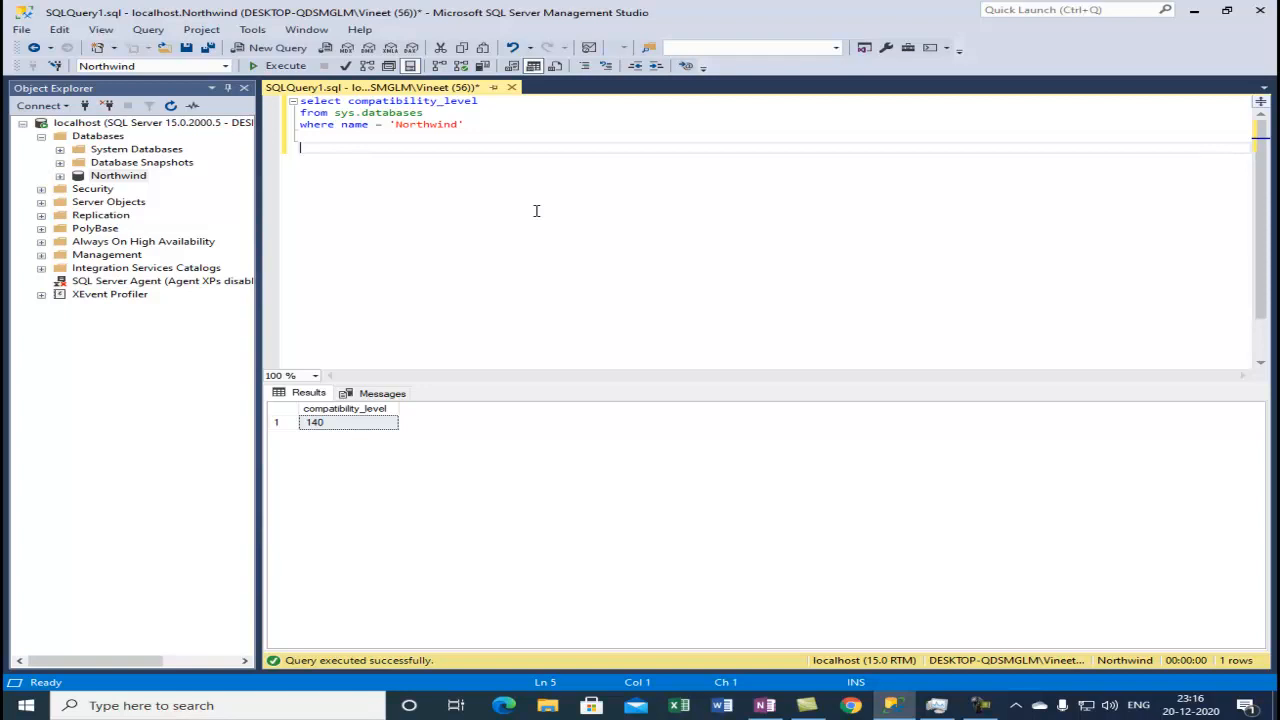
{"action": "type", "text": "ALTER DATABASE Northwind"}
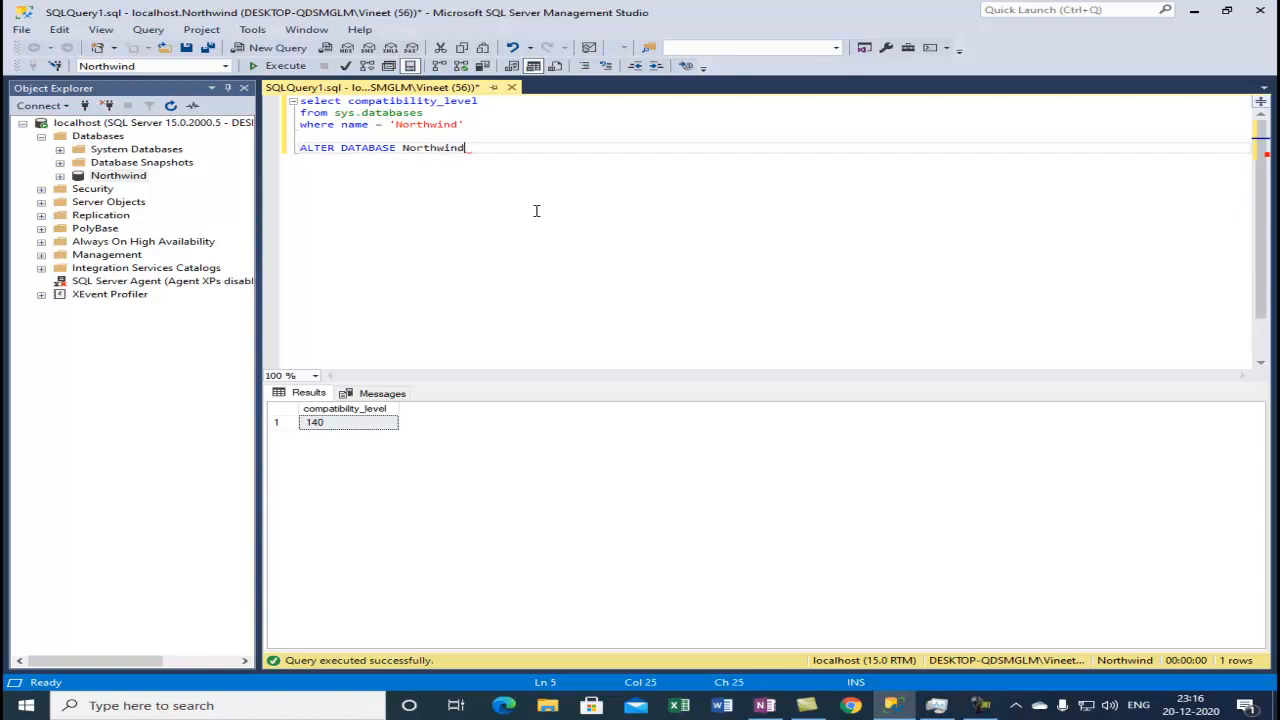
Complete the statement on a new line with SET COMPATIBILITY_LEVEL = 150.
{"action": "key", "text": "Return"}
{"action": "type", "text": "SET"}
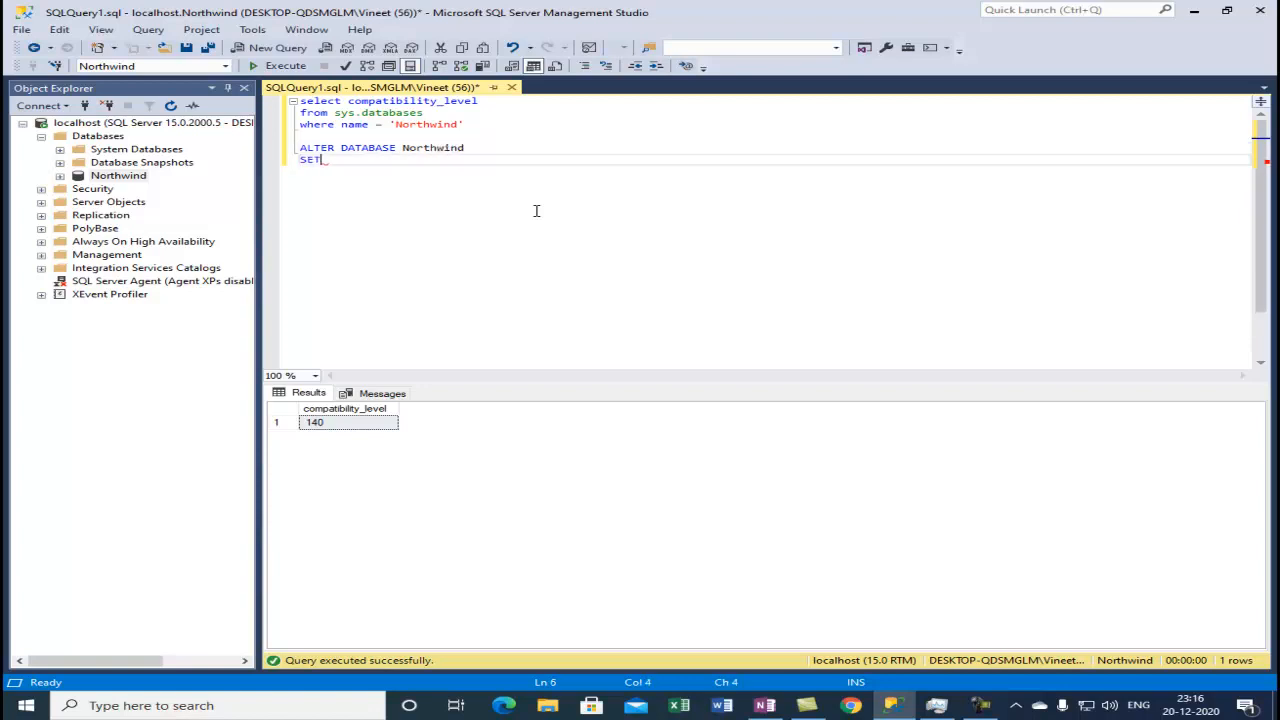
{"action": "type", "text": " COMPATIBILITY_LEVEL = 150"}
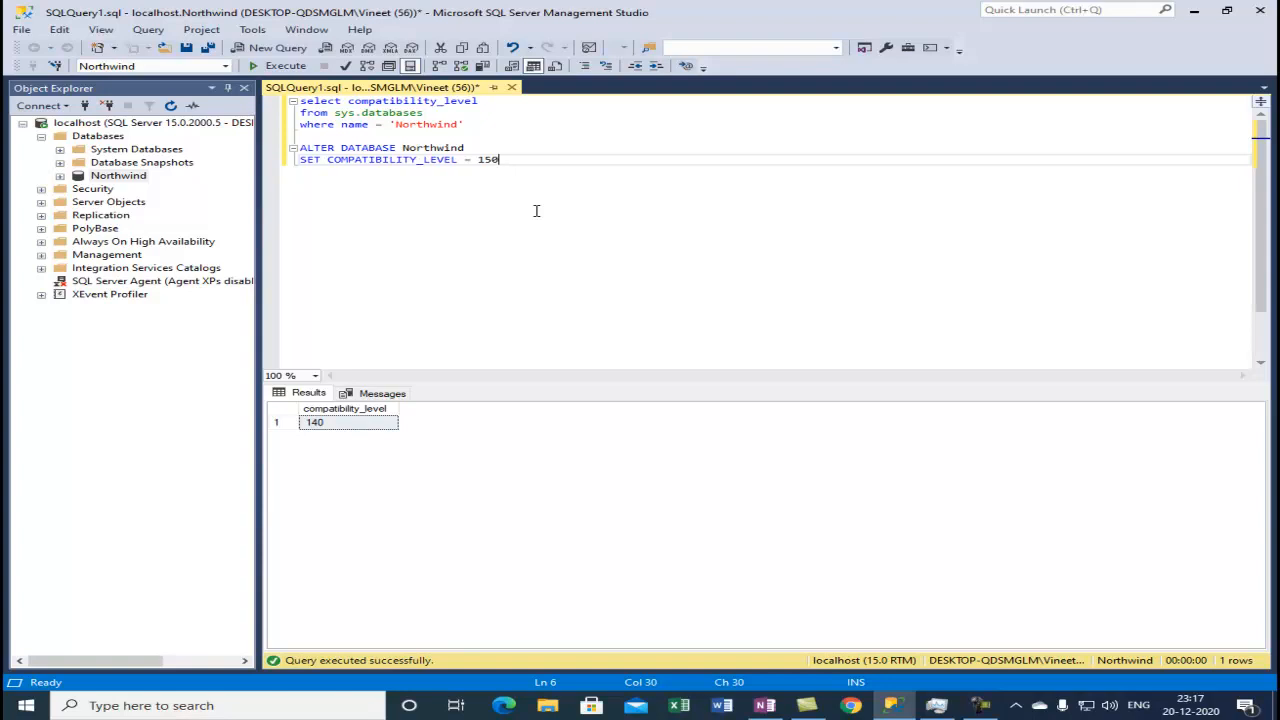
{"action": "key", "text": "Return"}
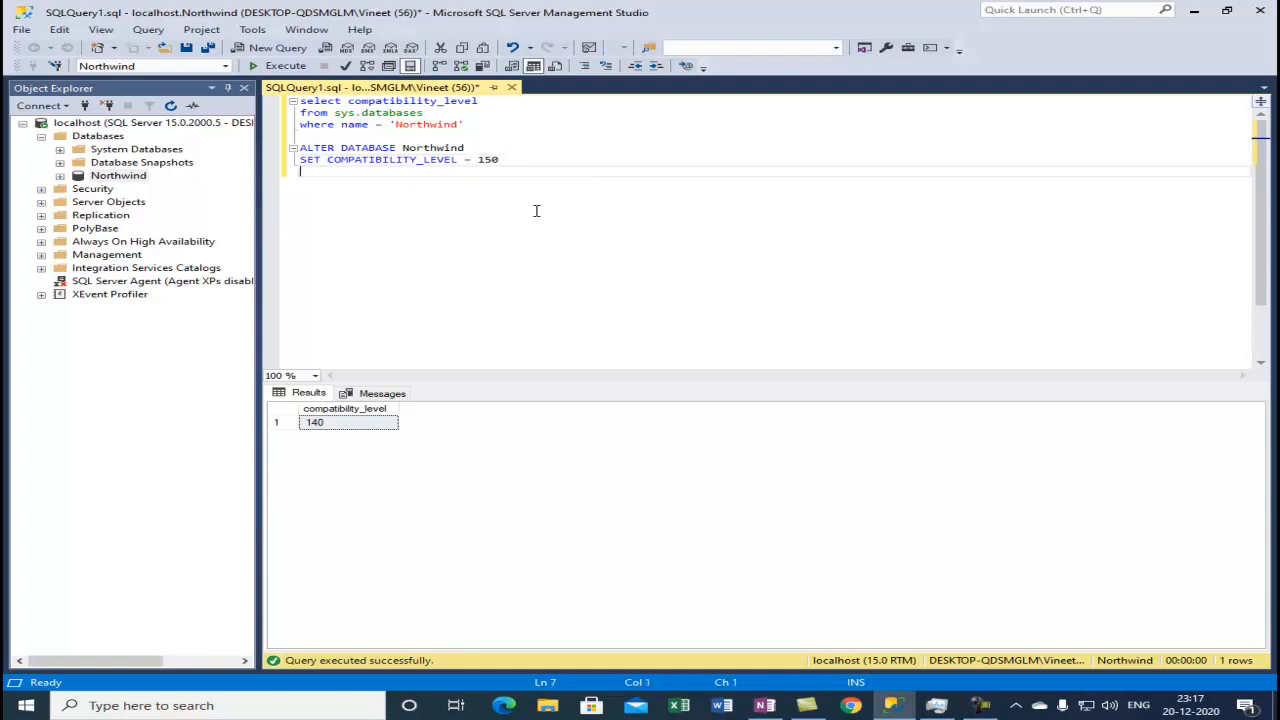
Select the ALTER DATABASE statement and execute it.
{"action": "key", "text": "shift+Up"}
{"action": "key", "text": "shift+Up"}
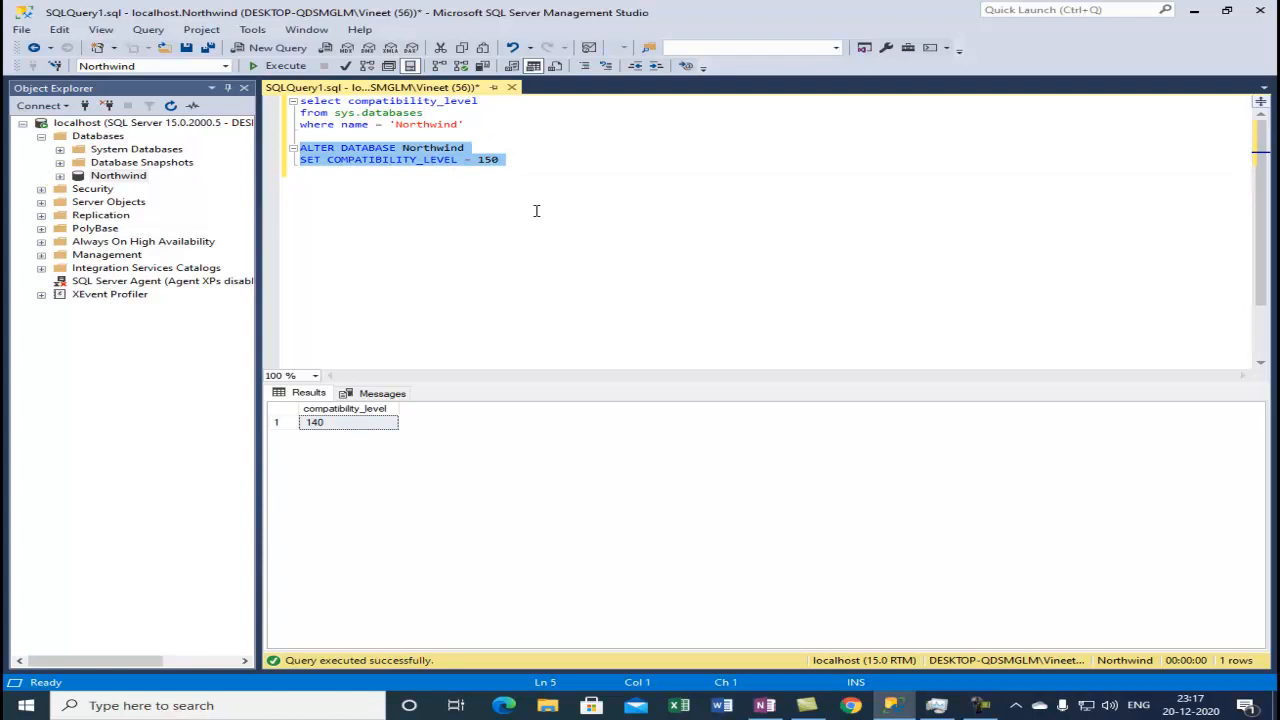
{"action": "left_click", "coordinate": [277, 66]}
{"action": "left_click", "coordinate": [411, 210]}
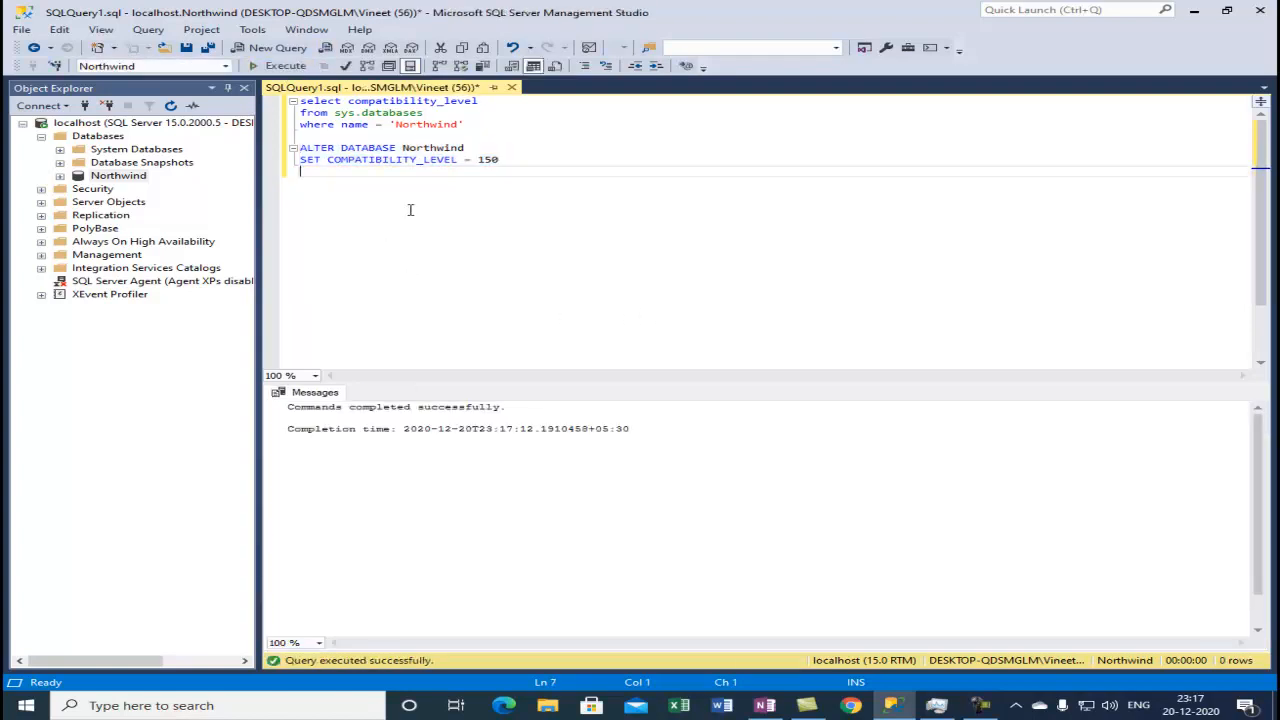
Select the compatibility_level query and execute it again to verify the change.
{"action": "left_click_drag", "start_coordinate": [482, 124], "coordinate": [300, 100]}
{"action": "left_click", "coordinate": [272, 66]}
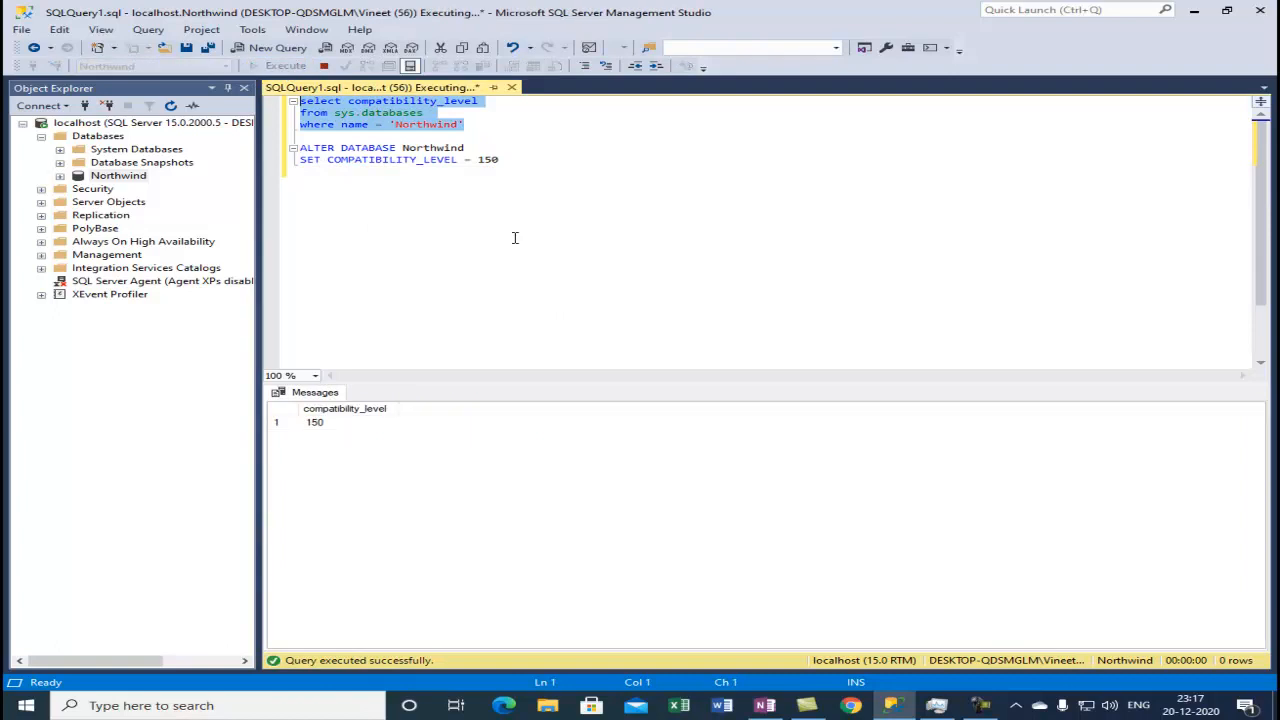
{"action": "left_click", "coordinate": [509, 229]}
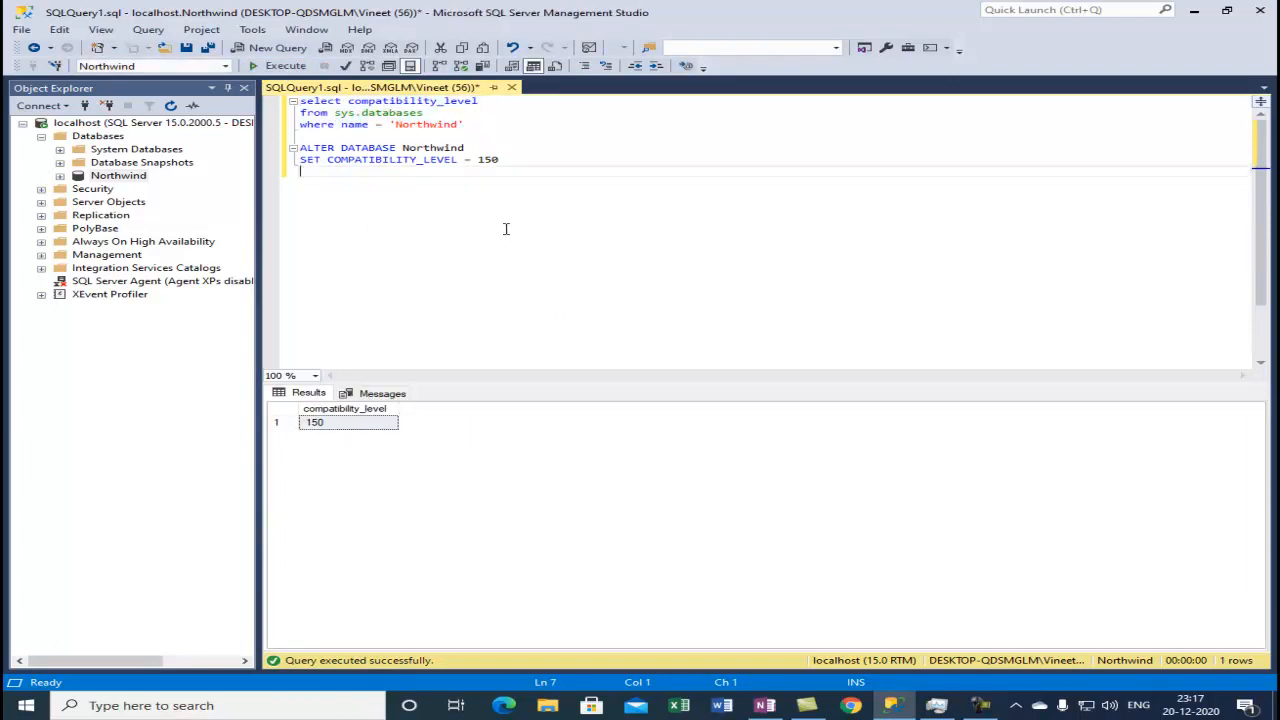
Open the Northwind database properties, check the compatibility level on the Options page, and cancel.
{"action": "right_click", "coordinate": [136, 177]}
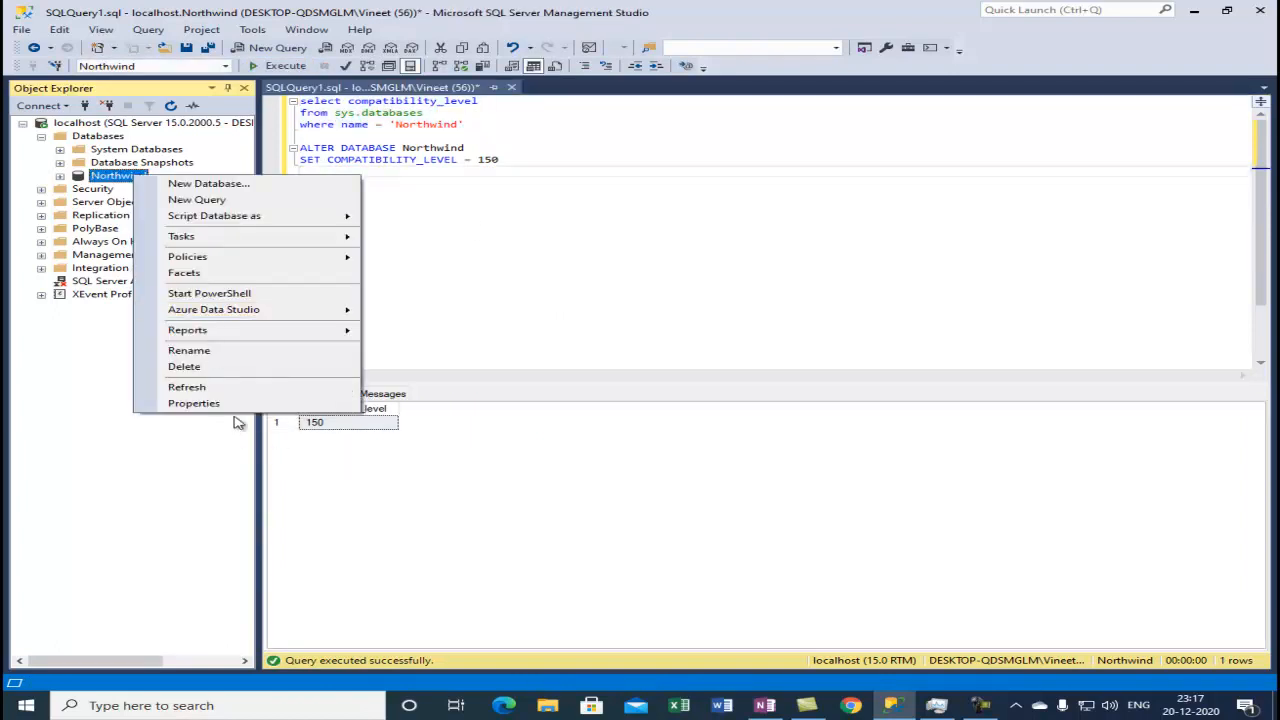
{"action": "left_click", "coordinate": [238, 404]}
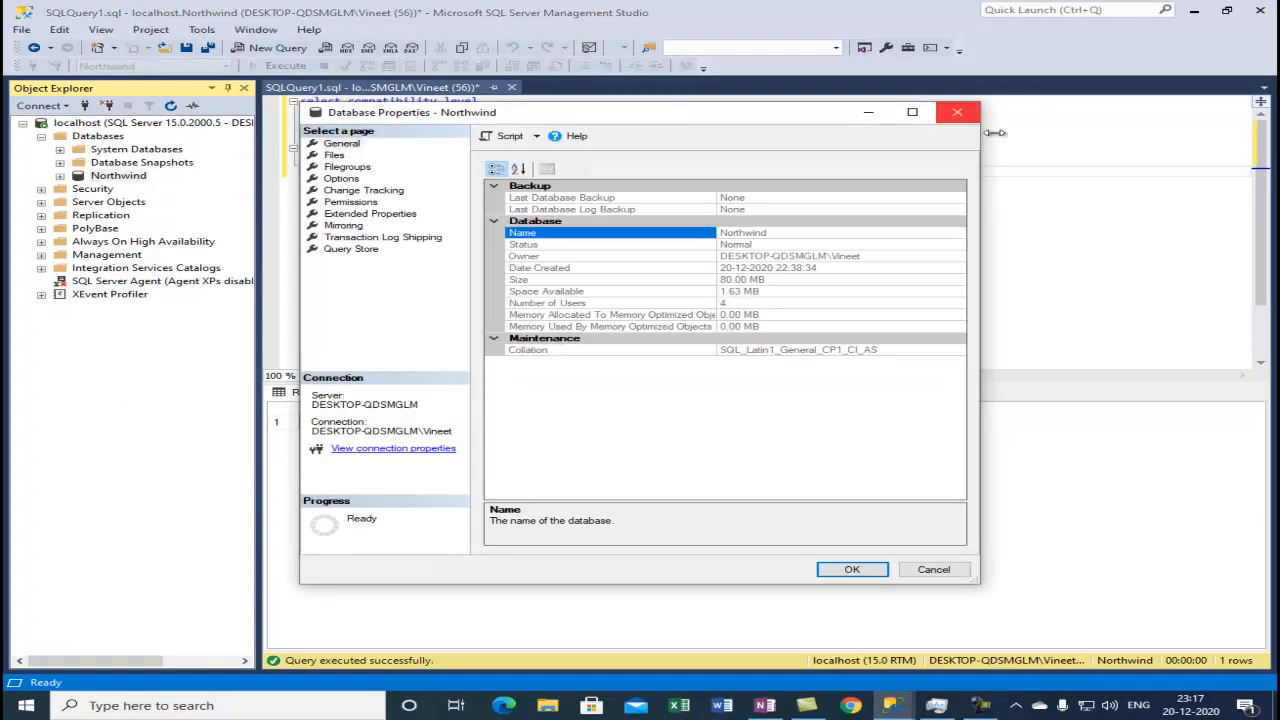
{"action": "left_click", "coordinate": [912, 112]}
{"action": "left_click", "coordinate": [43, 74]}
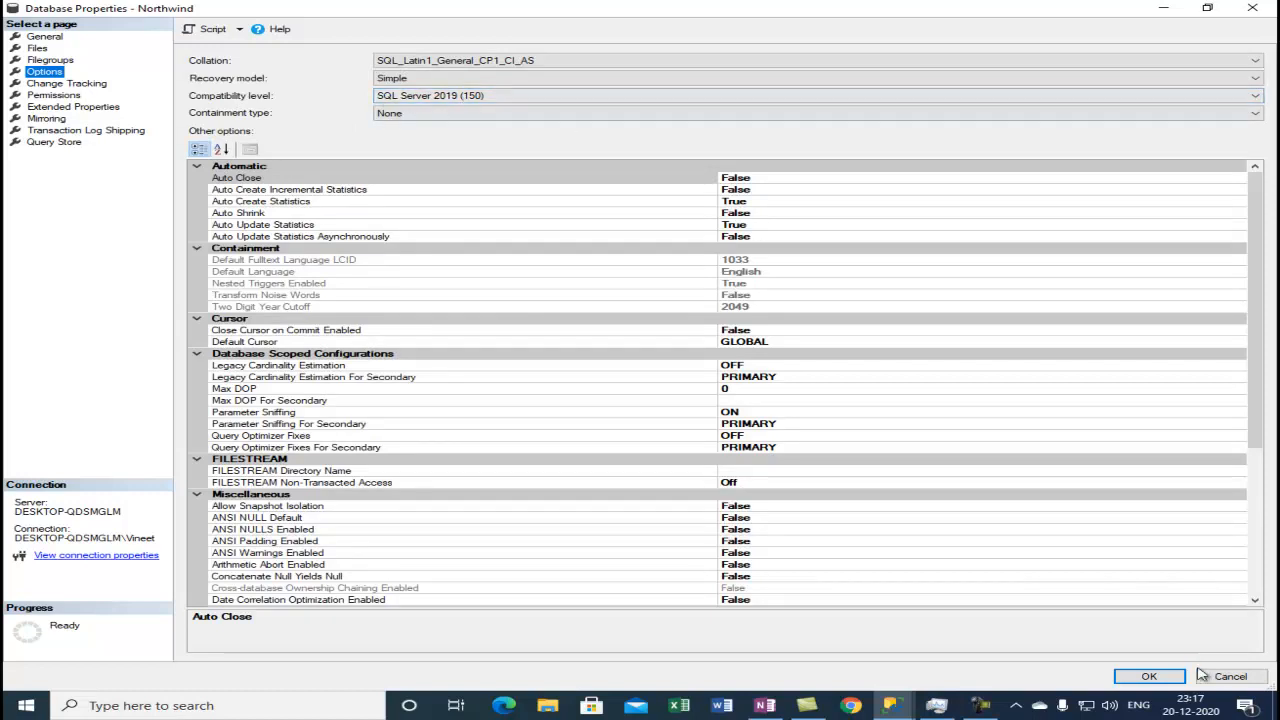
{"action": "left_click", "coordinate": [1233, 677]}
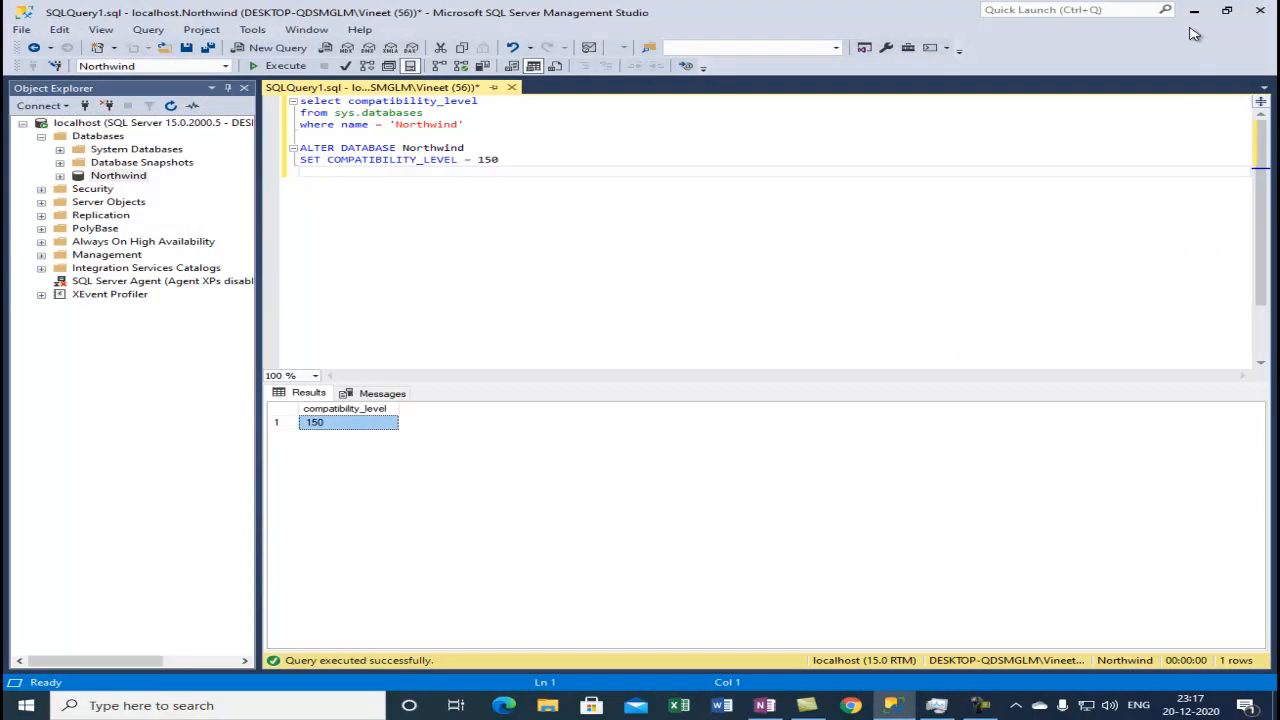
Switch to OneNote and place the cursor after the Using Transact-SQL (Demo) item in the notes.
{"action": "left_click", "coordinate": [765, 705]}
{"action": "left_click", "coordinate": [618, 378]}
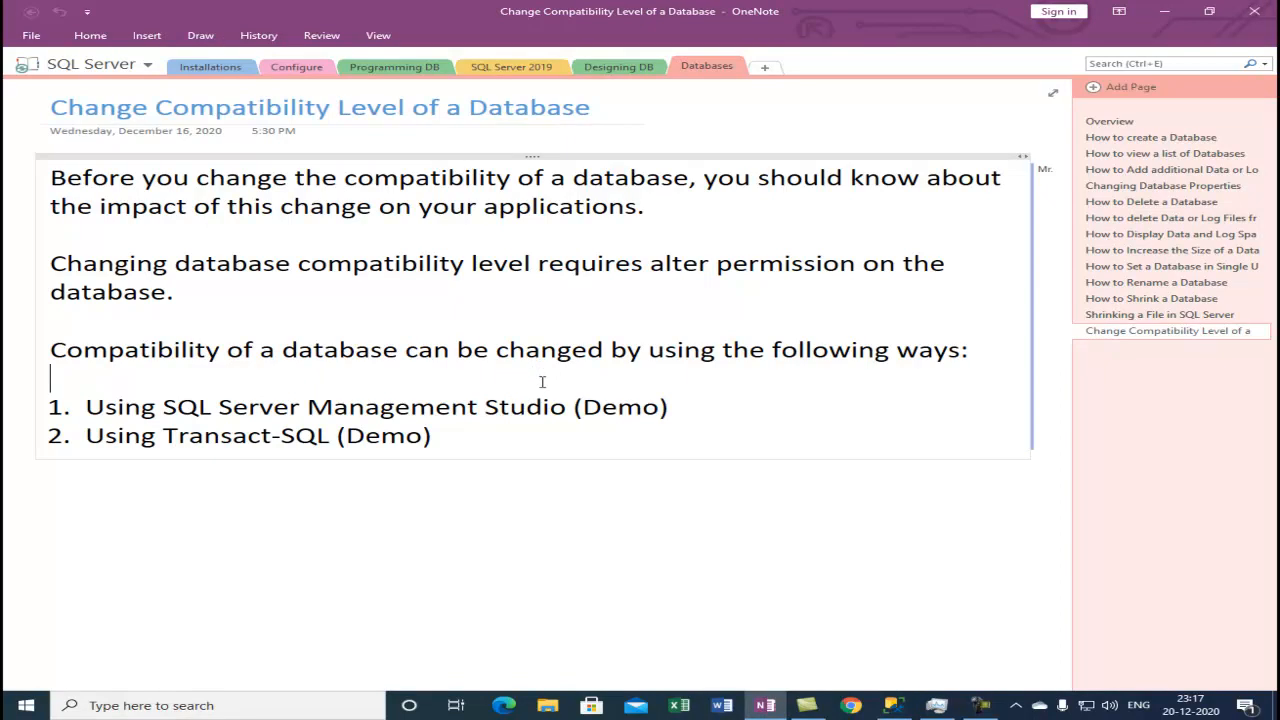
{"action": "left_click", "coordinate": [453, 330]}
{"action": "left_click", "coordinate": [455, 437]}
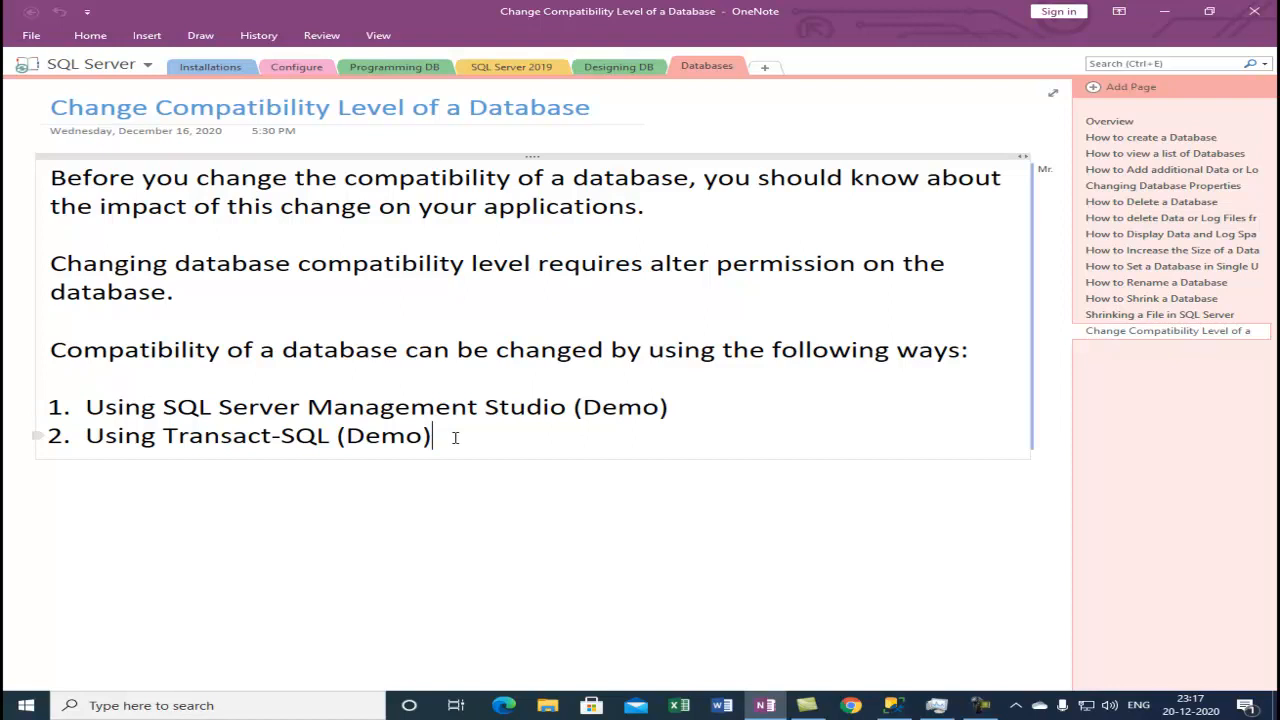